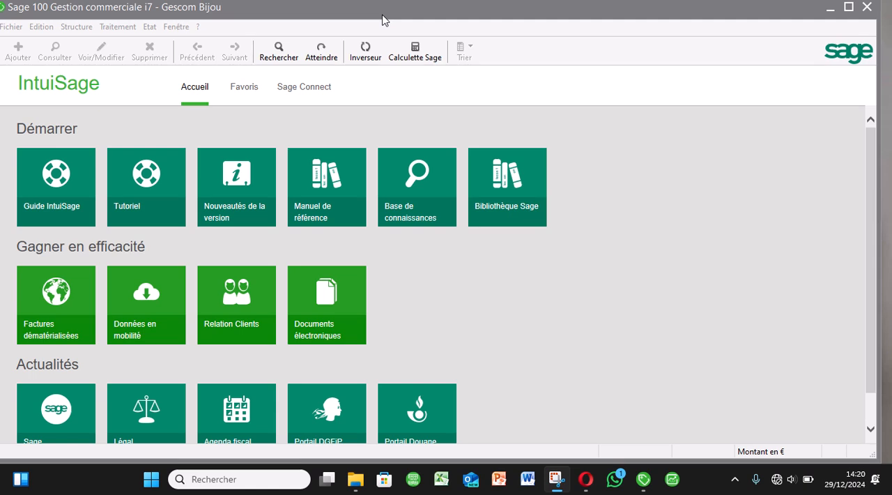
Open the article catalogue section of the article settings in the company parameters.
left_click(10, 27)
left_click(8, 28)
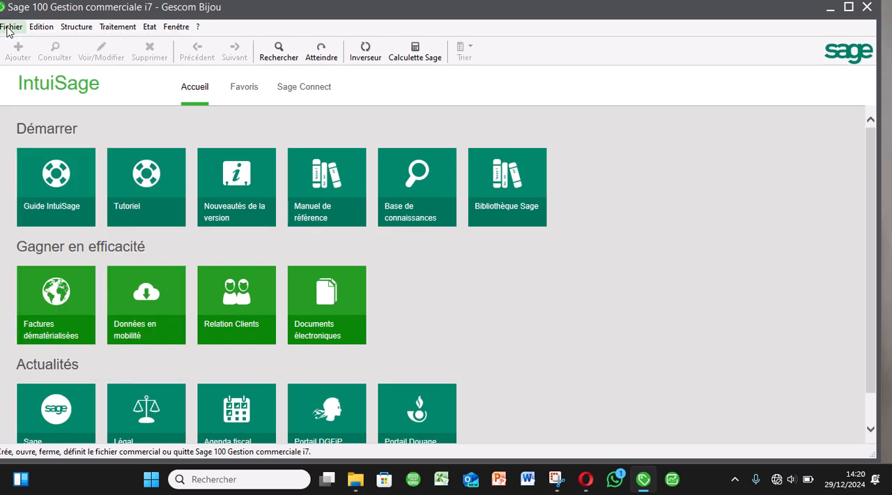
left_click(10, 28)
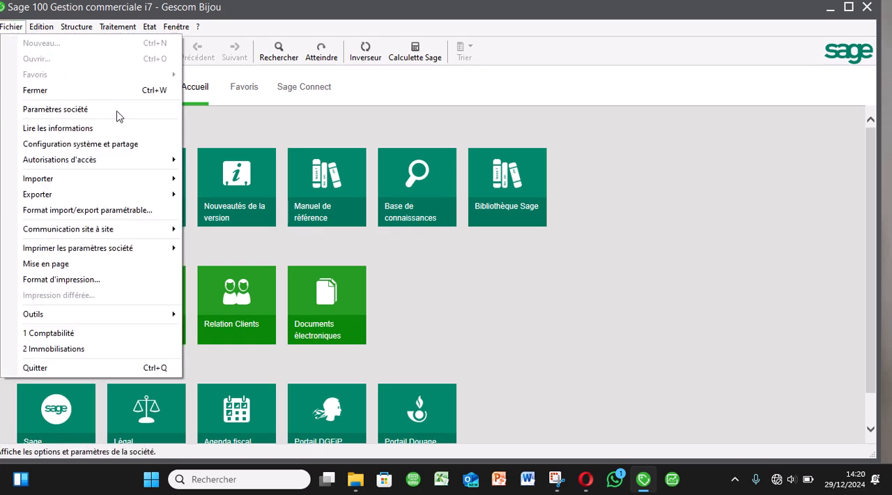
left_click(117, 113)
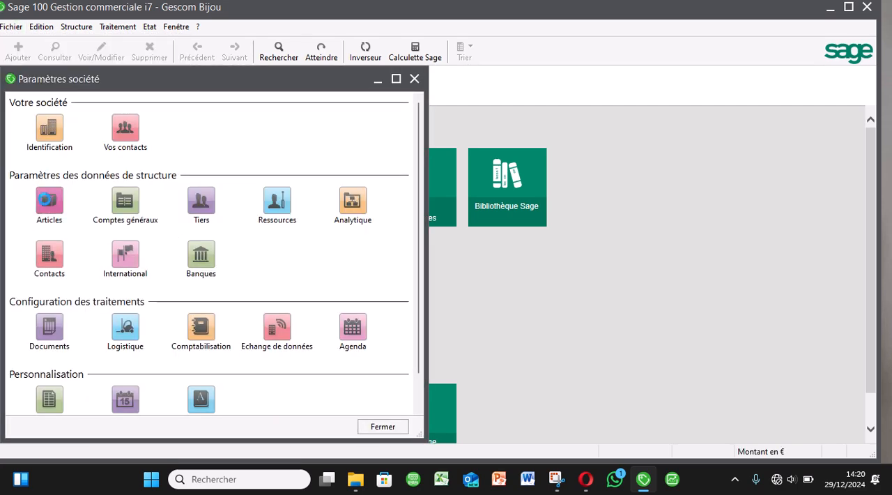
left_click(48, 202)
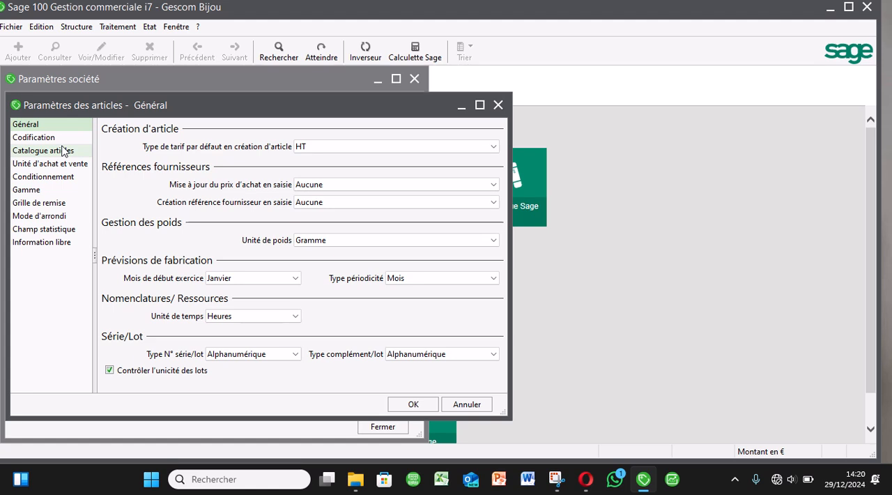
left_click(62, 150)
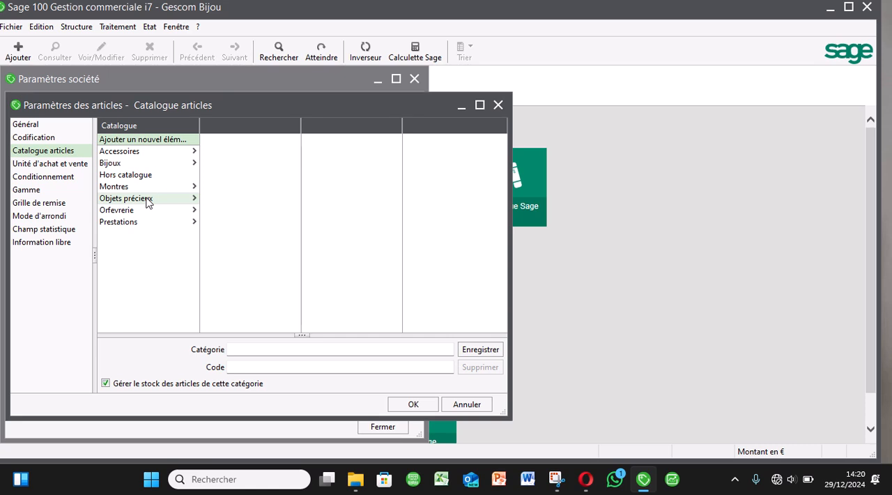
Add a top-level category named HOME to the article catalogue and save the article settings.
left_click(273, 350)
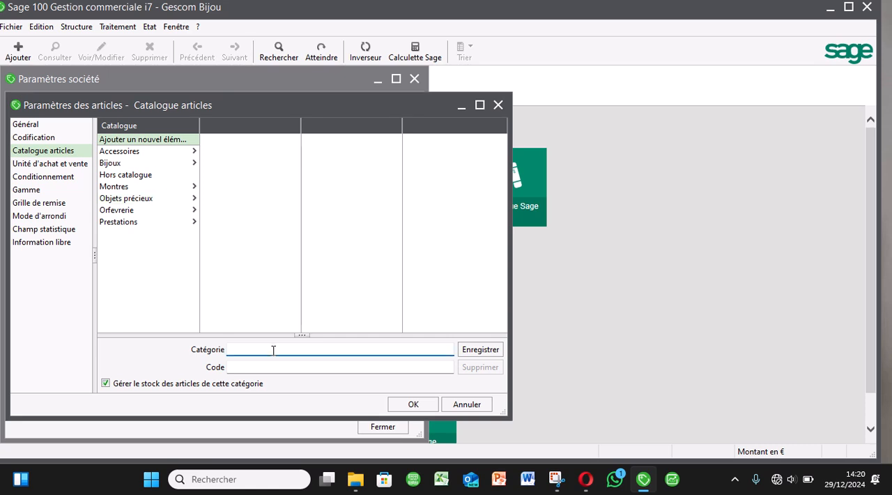
type("HOMME")
key("BackSpace")
key("BackSpace")
type("E")
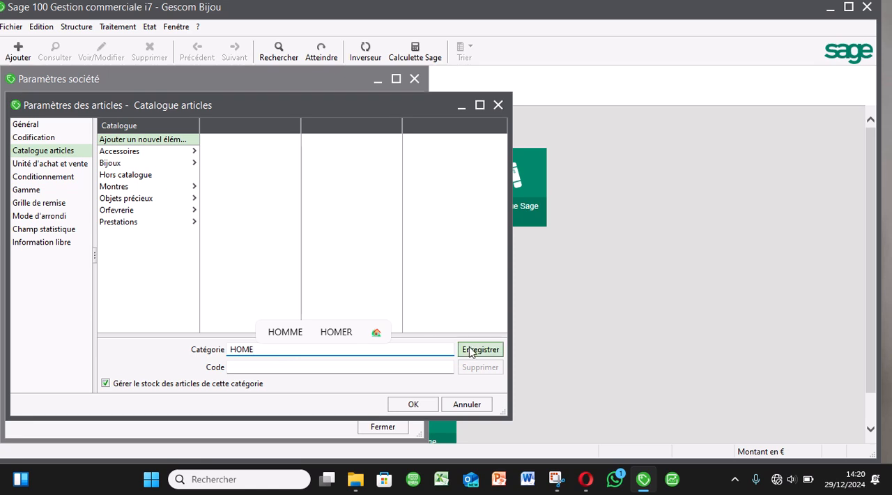
left_click(478, 350)
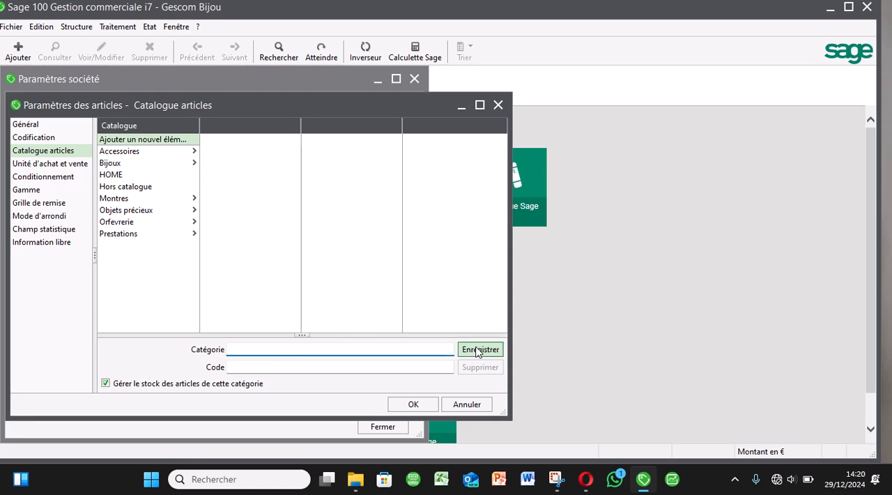
left_click(416, 407)
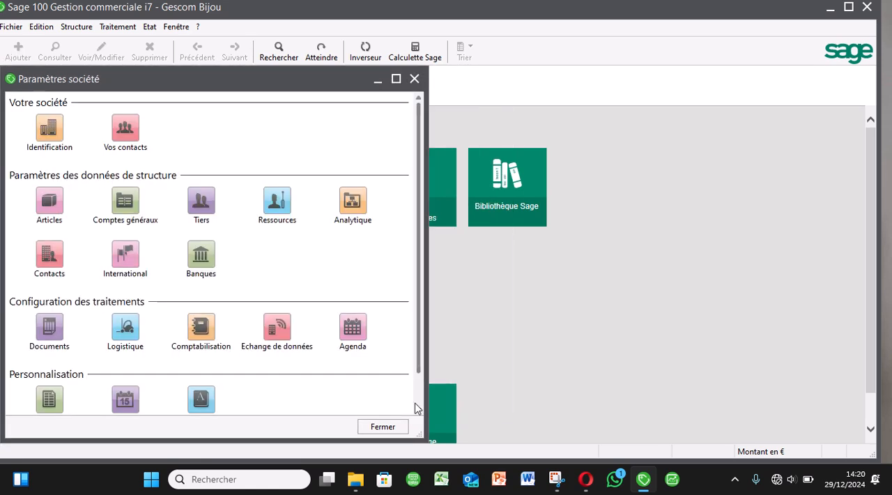
Open the article families list, filter it on the HOME catalogue and start a new family record.
left_click(80, 31)
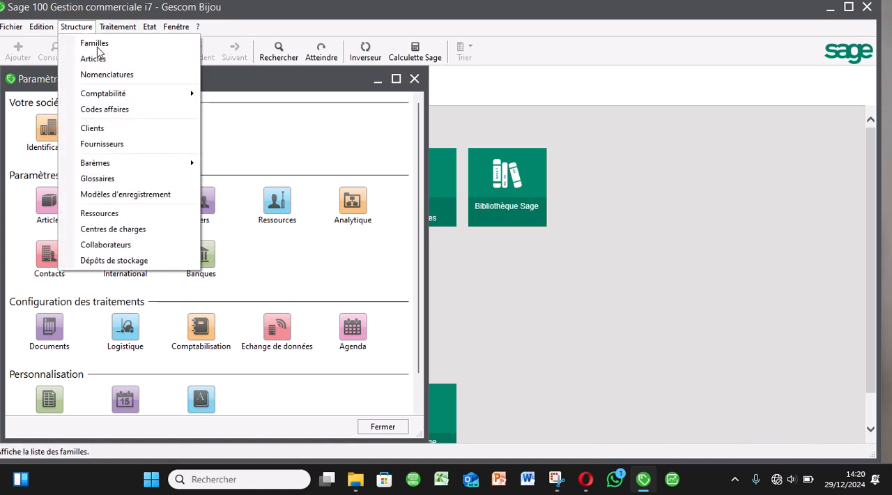
left_click(97, 46)
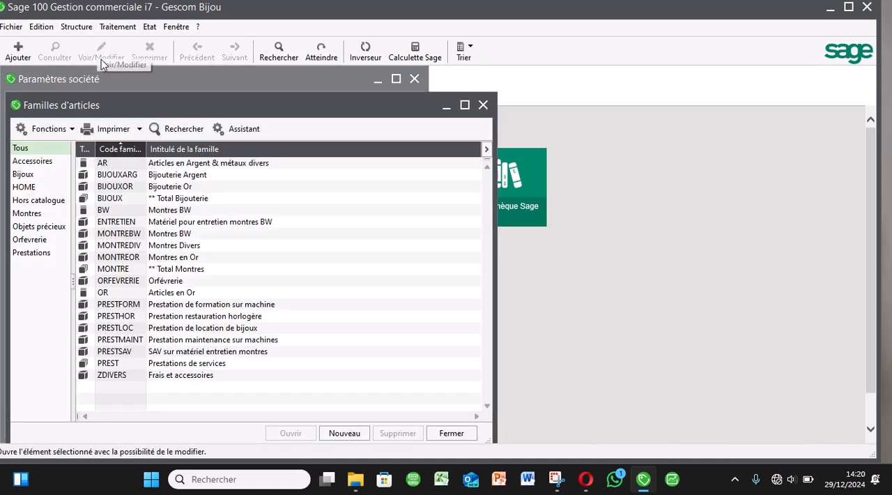
left_click(52, 189)
left_click(345, 432)
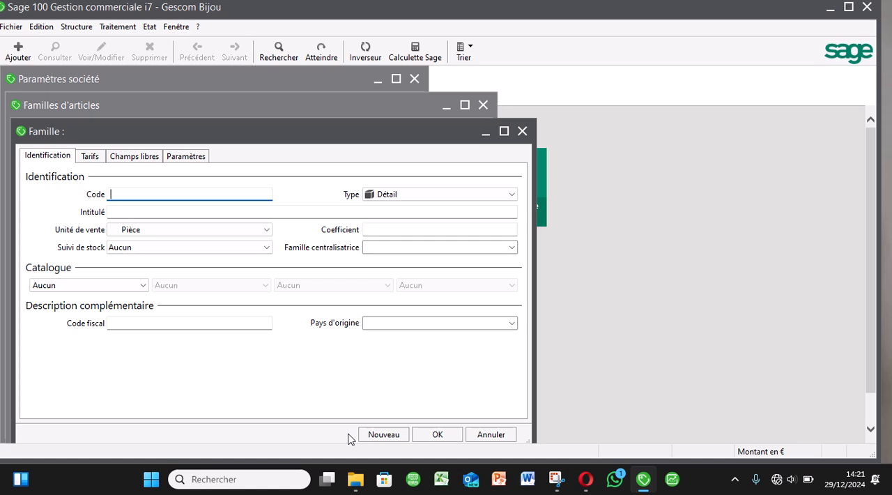
type("MEUBLE")
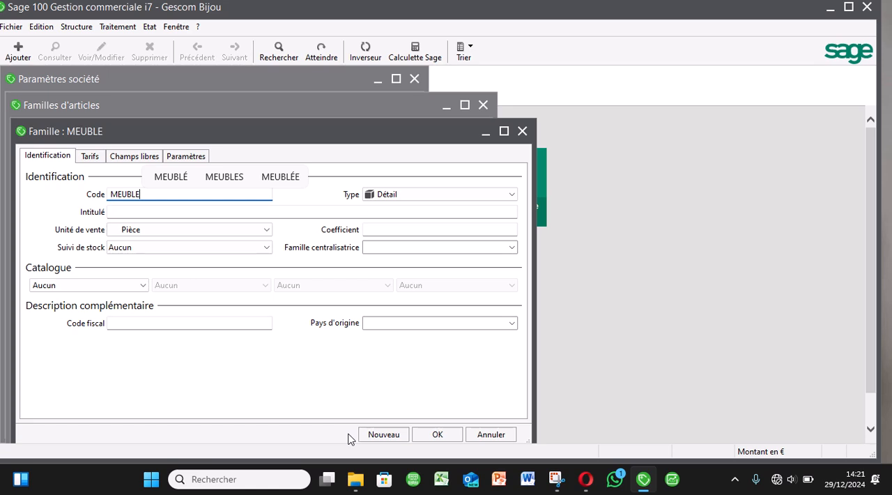
key("Tab")
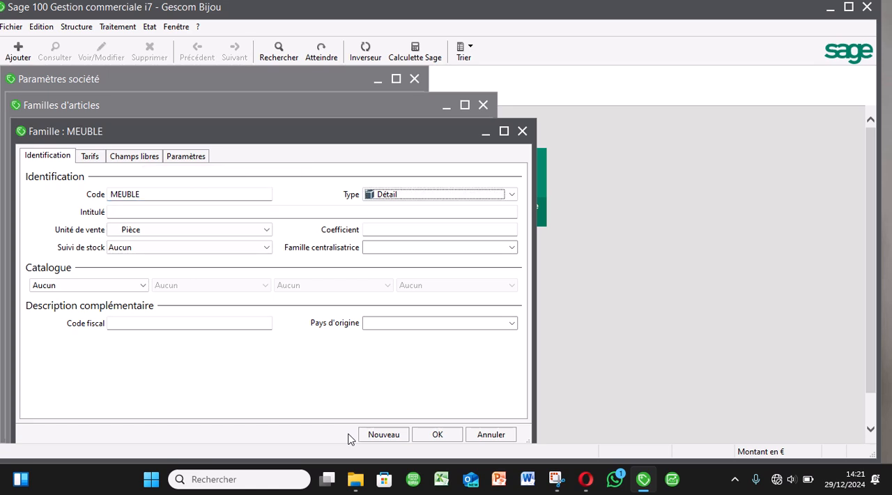
key("shift+Tab")
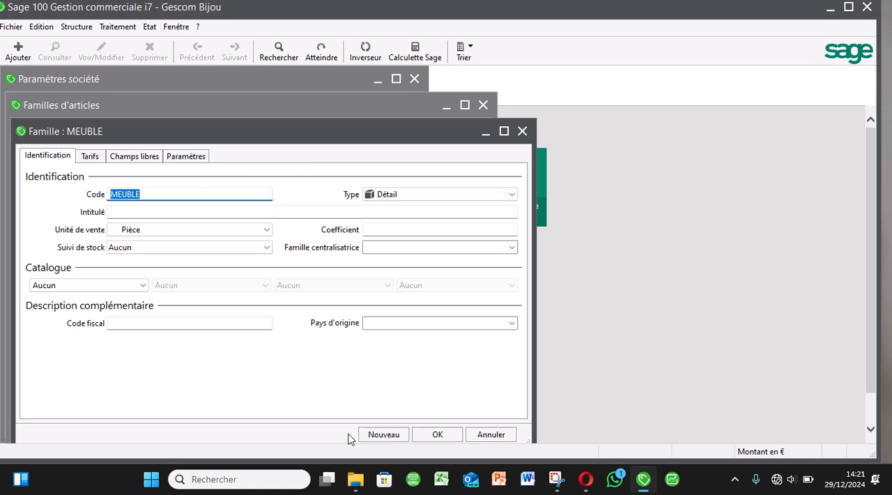
key("Delete")
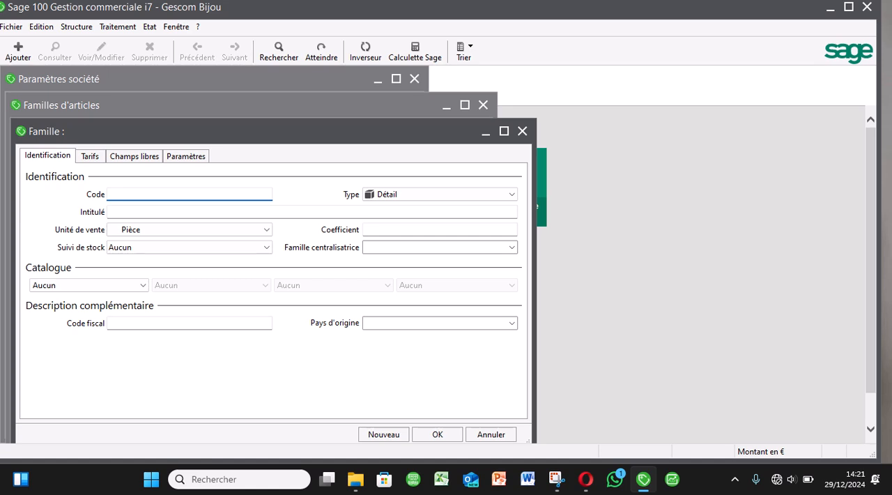
Enter BD2030 as the new family's code and MEUBLE as its title, keeping the Détail type and Pièce sales unit.
type("BD2030")
key("Tab")
key("Tab")
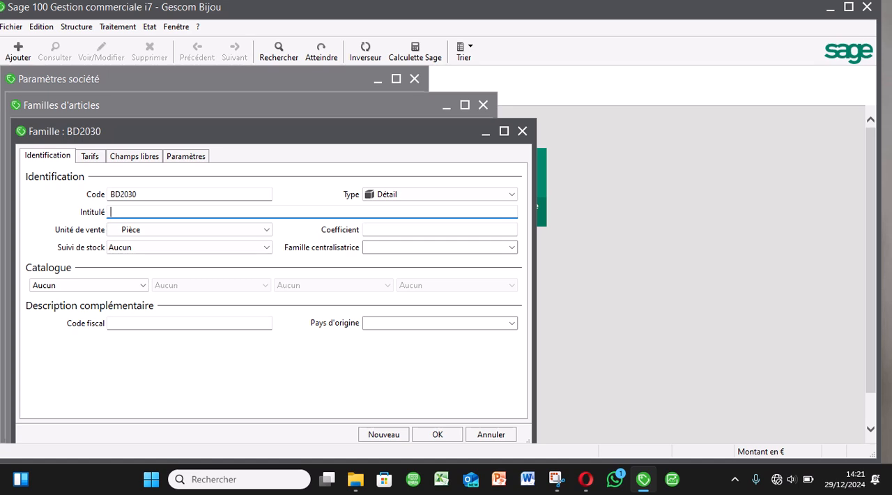
type("MEUBLE")
key("Tab")
key("Tab")
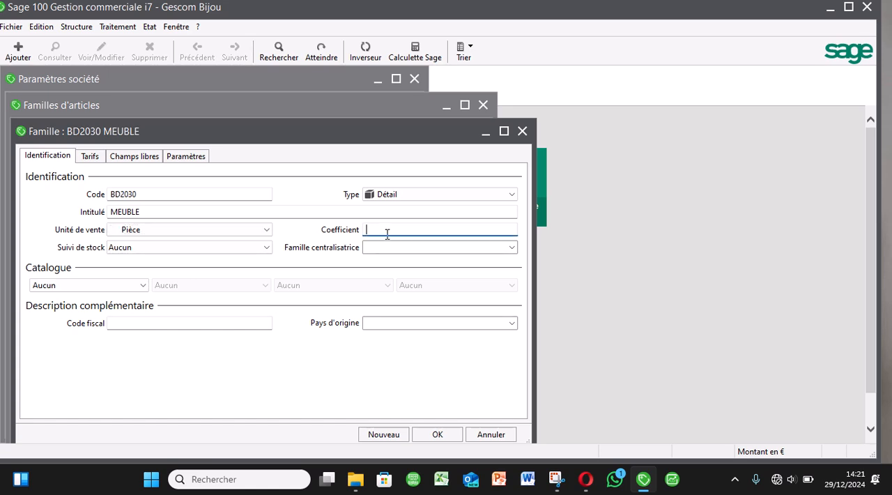
Set the family's coefficient to 1,25 and its stock tracking method to CMUP.
type("1,25")
key("Tab")
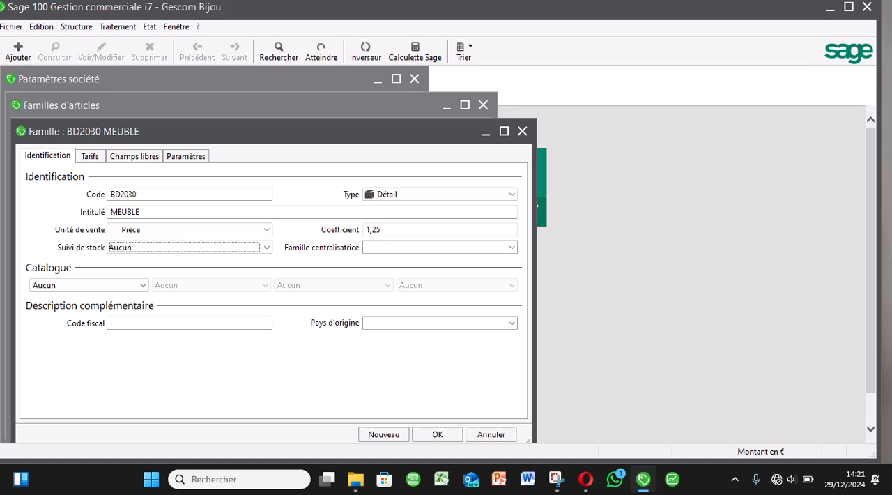
left_click(267, 249)
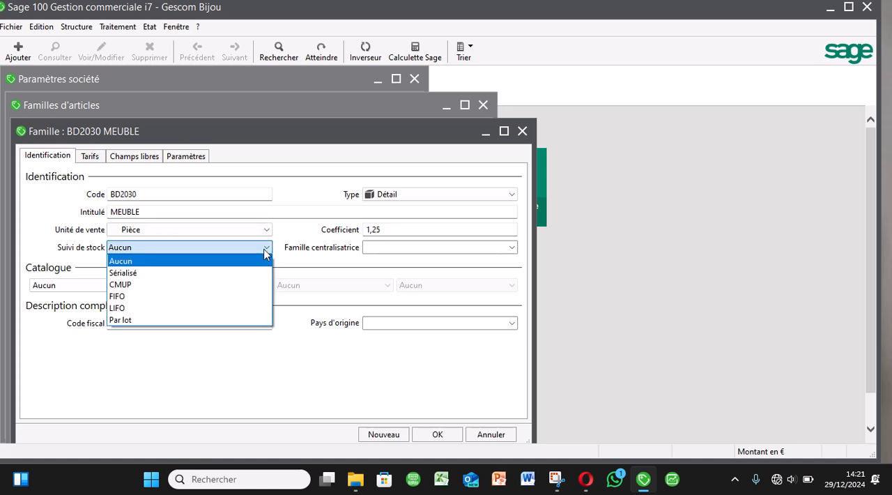
left_click(146, 285)
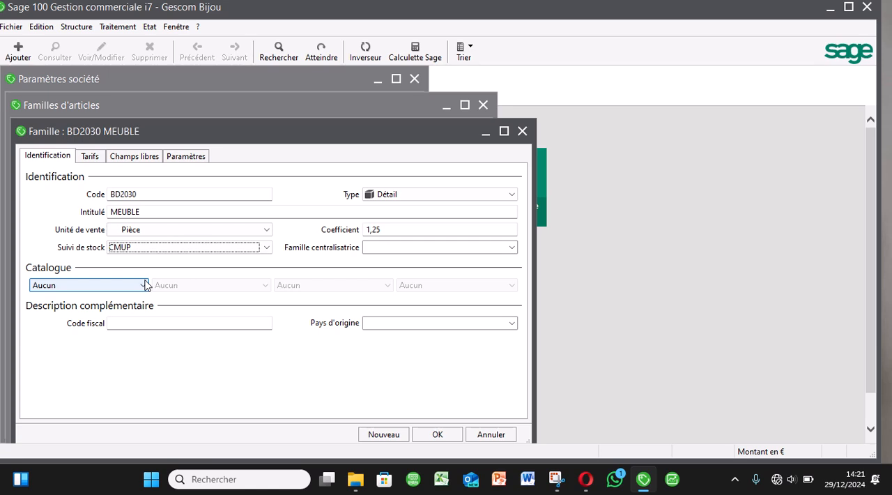
Assign the family to the HOME catalogue and save the family record.
left_click(145, 284)
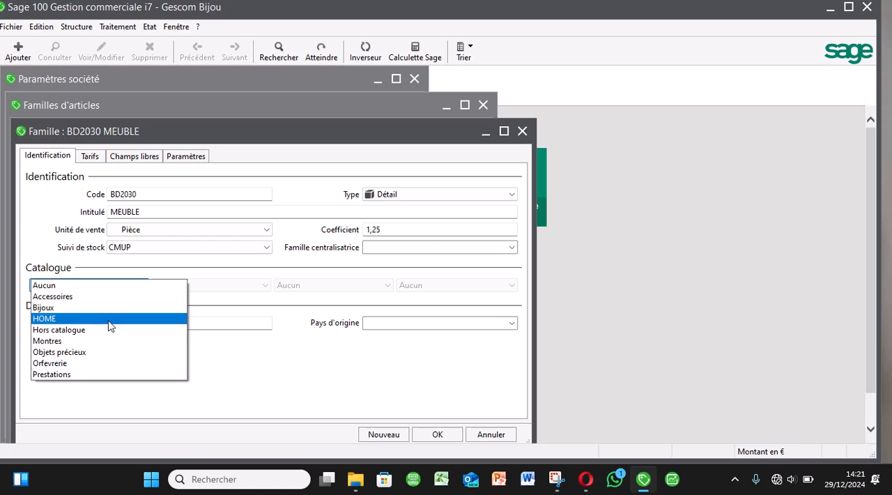
left_click(109, 322)
left_click(439, 434)
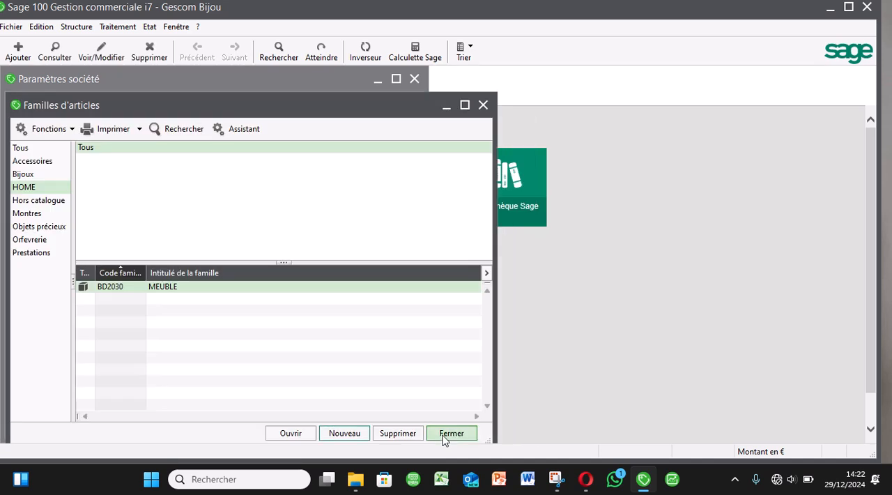
Check the saved MEUBLE family record, and close it along with the families list and company parameters.
left_click(185, 286)
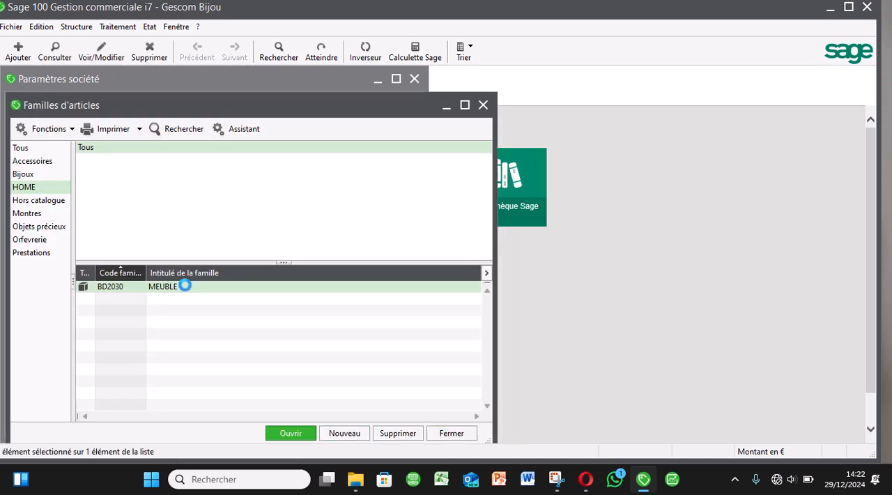
double_click(185, 286)
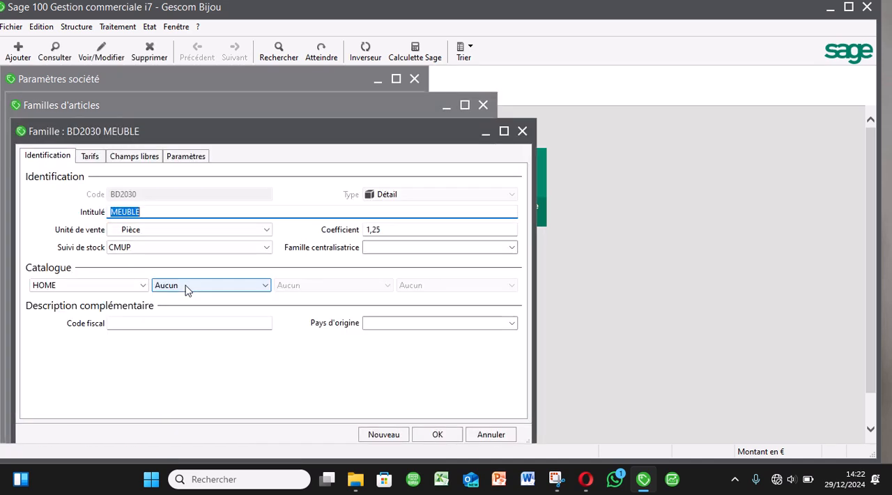
left_click(522, 131)
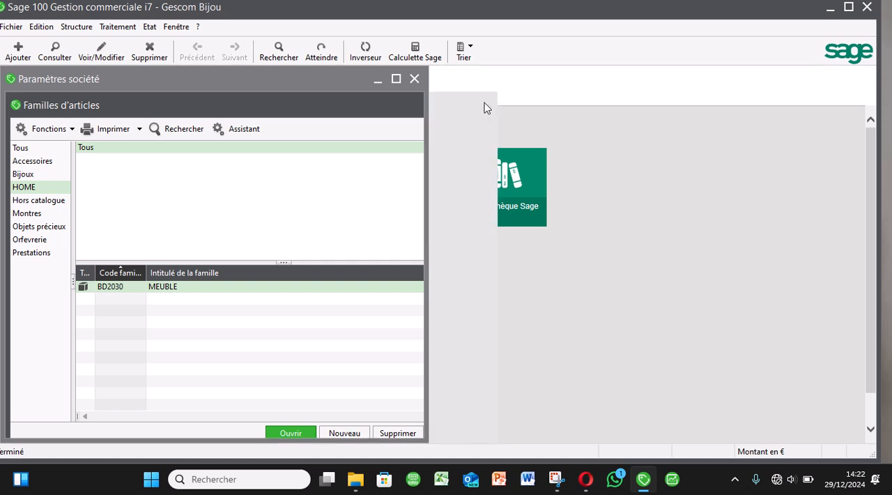
key("Escape")
left_click(414, 79)
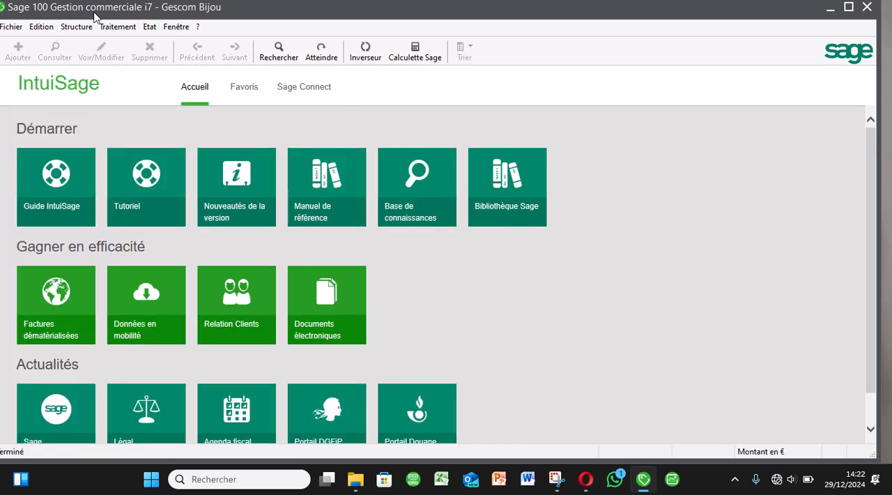
Open the list of storage depots and start a new depot record.
left_click(73, 26)
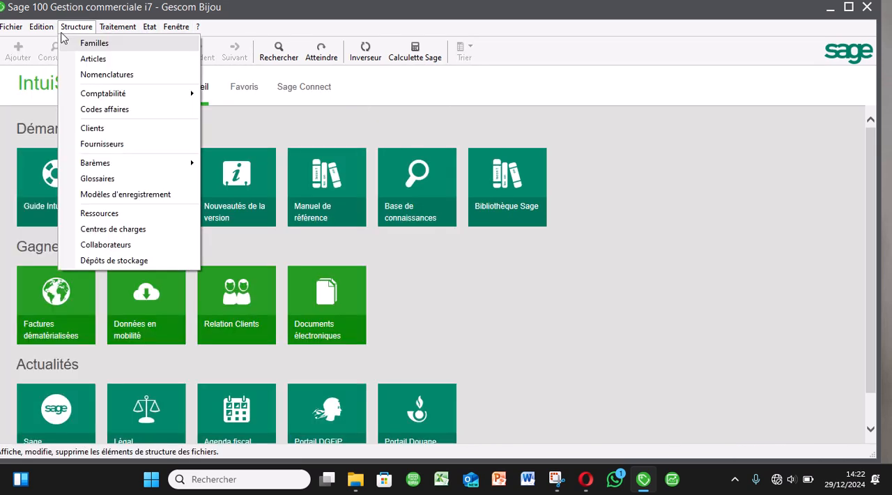
left_click(122, 262)
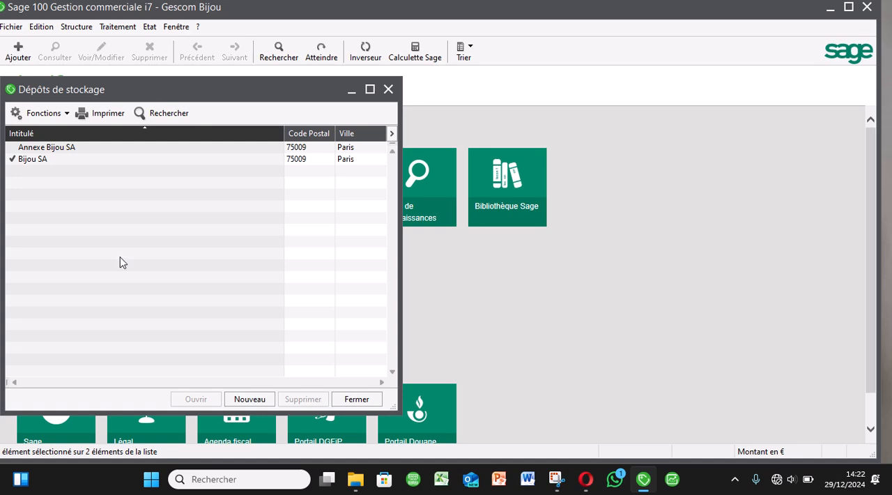
left_click(76, 161)
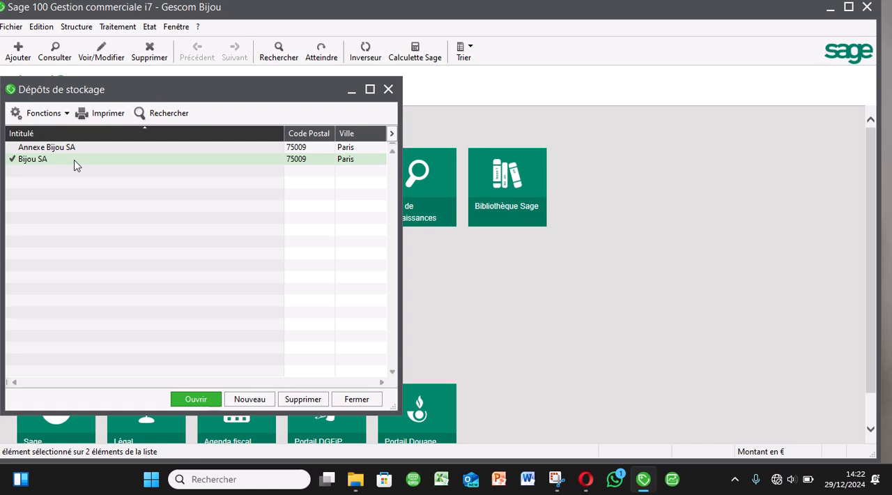
left_click(259, 395)
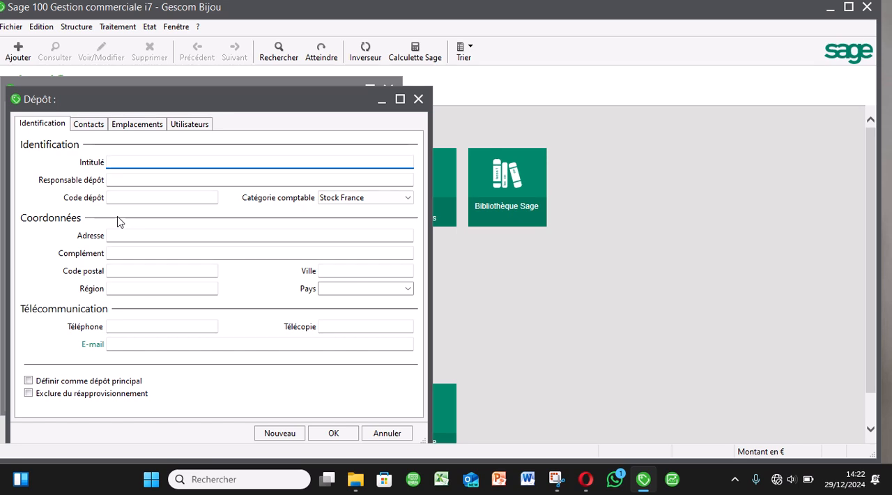
Enter SECTEUR A as the depot's title and BD SA as the depot manager.
type("Q")
key("BackSpace")
type("SECTEUR")
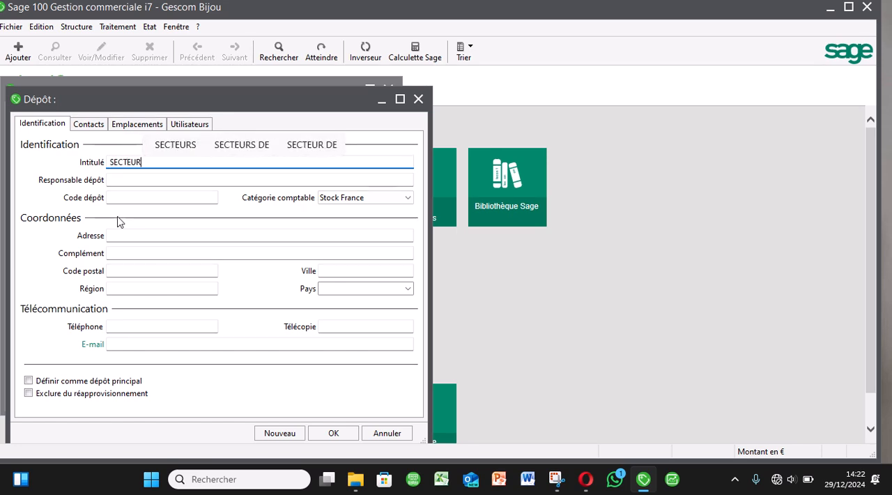
type(" A")
key("Tab")
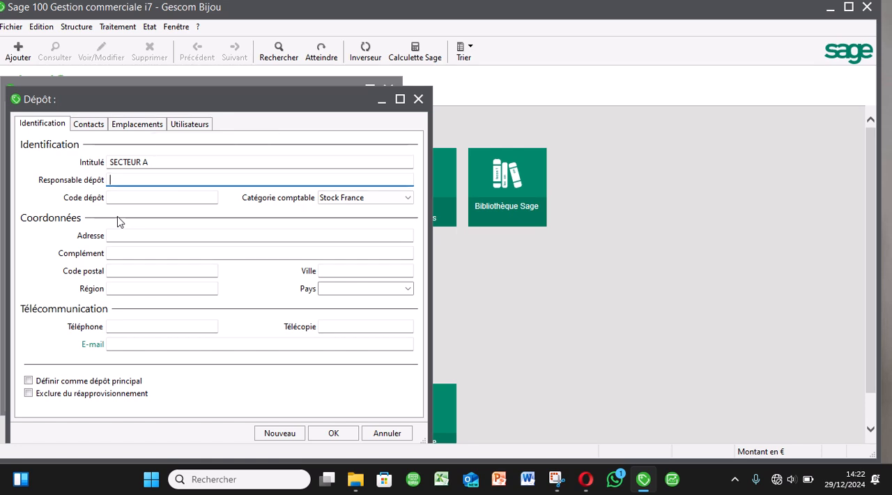
type("BD")
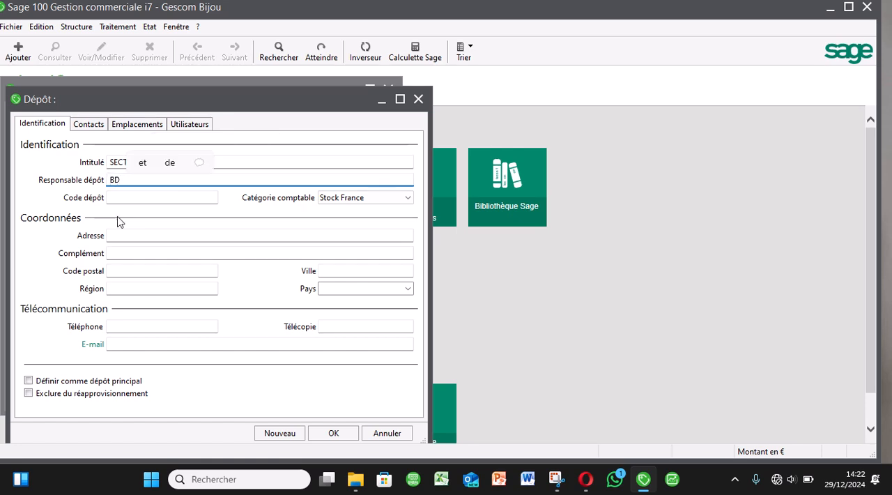
type(" S")
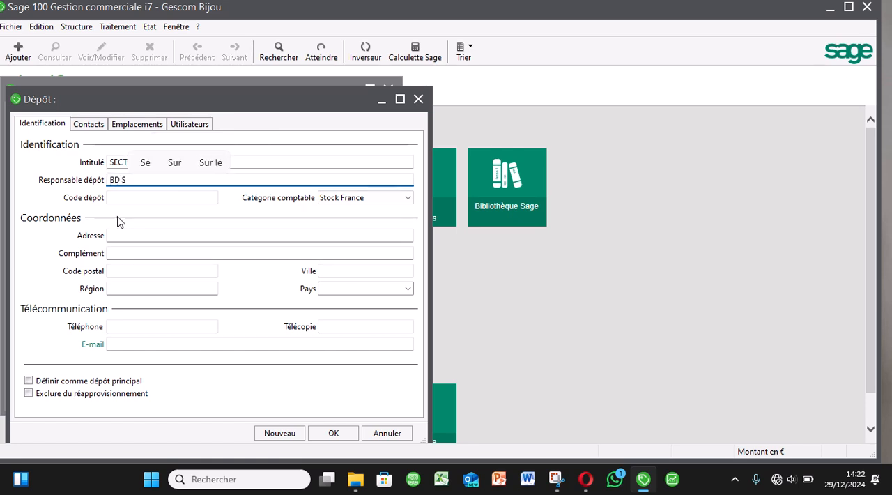
type("A")
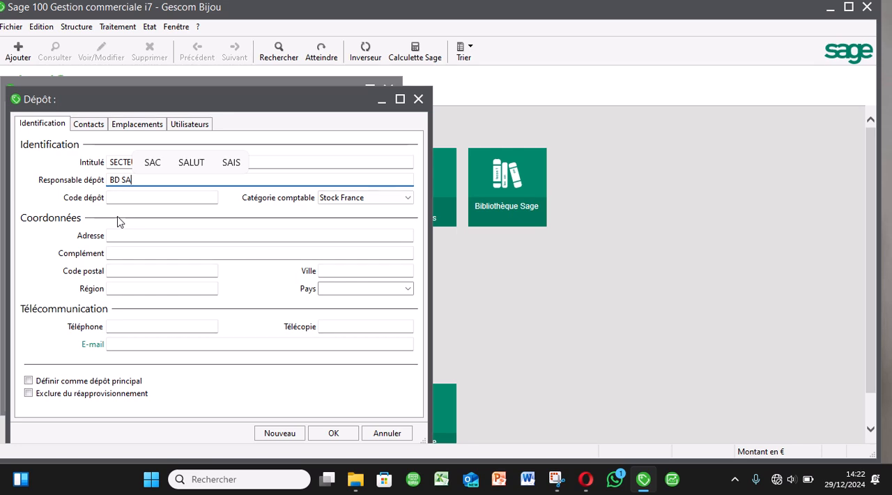
key("Tab")
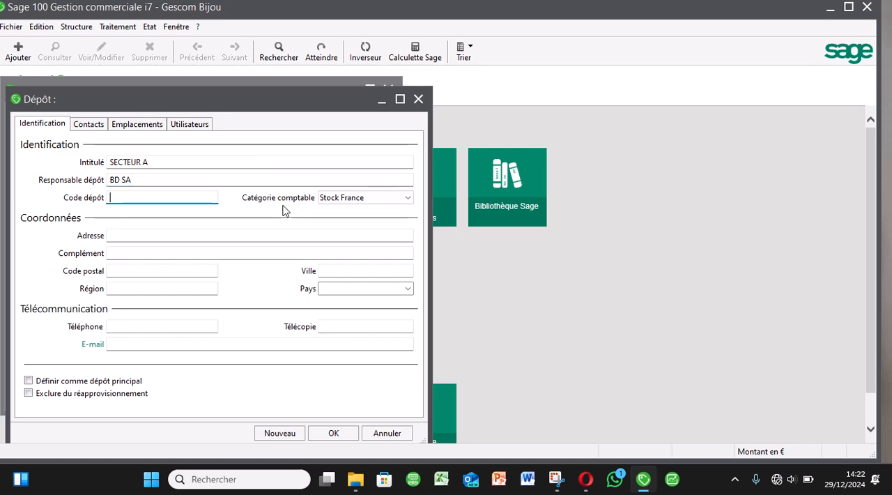
Keep Stock France as the depot's accounting category, save the depot and close the depots list.
left_click(341, 198)
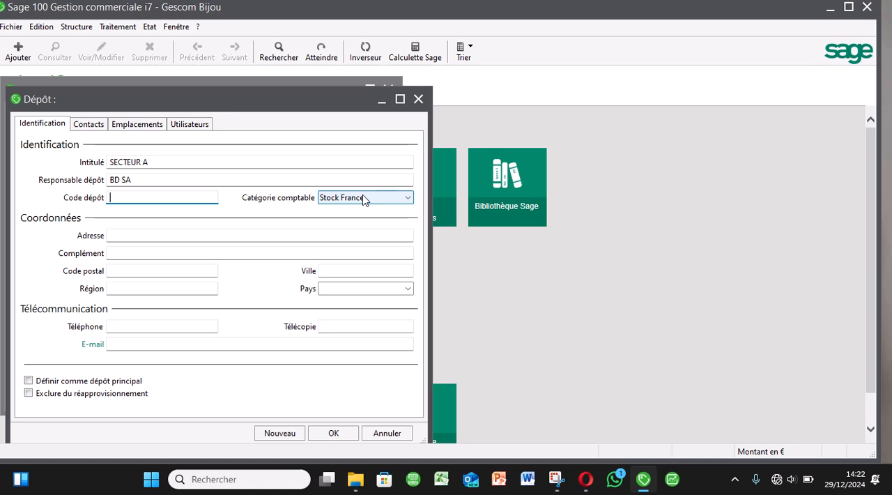
left_click(387, 211)
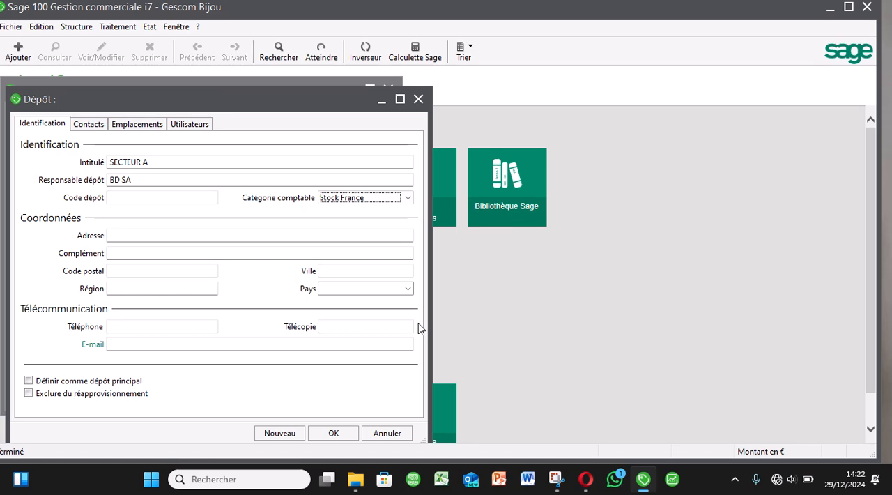
left_click(333, 433)
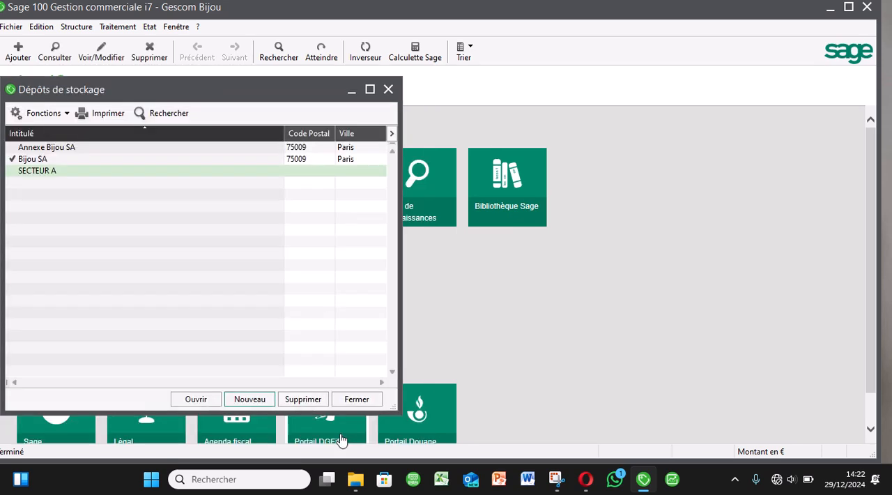
left_click(357, 399)
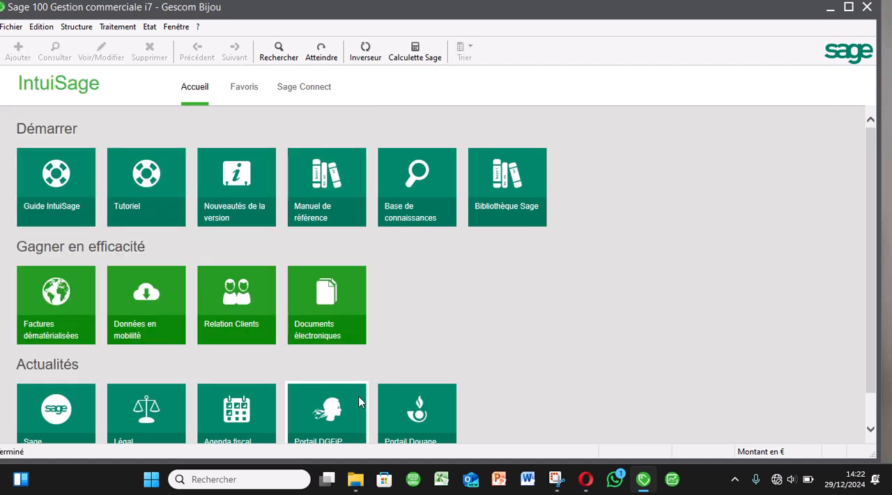
Open the articles list in full size and start a new article in the HOME catalogue.
left_click(78, 28)
left_click(98, 59)
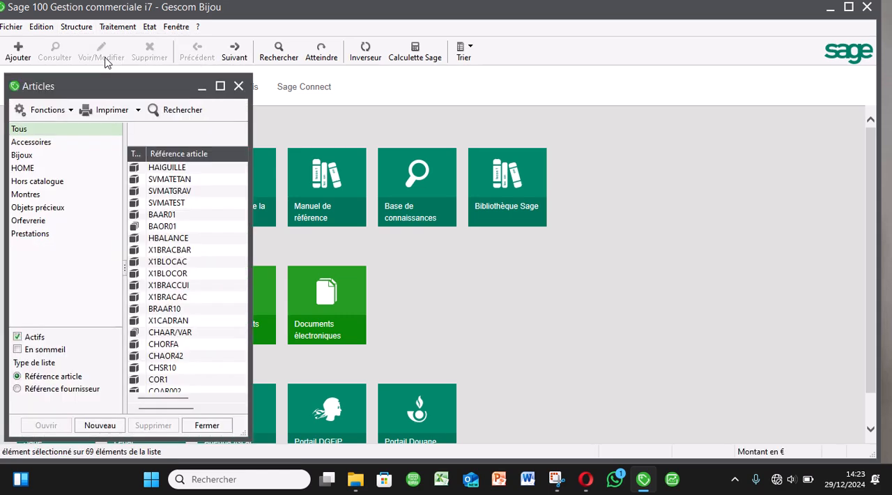
left_click(220, 86)
left_click(30, 157)
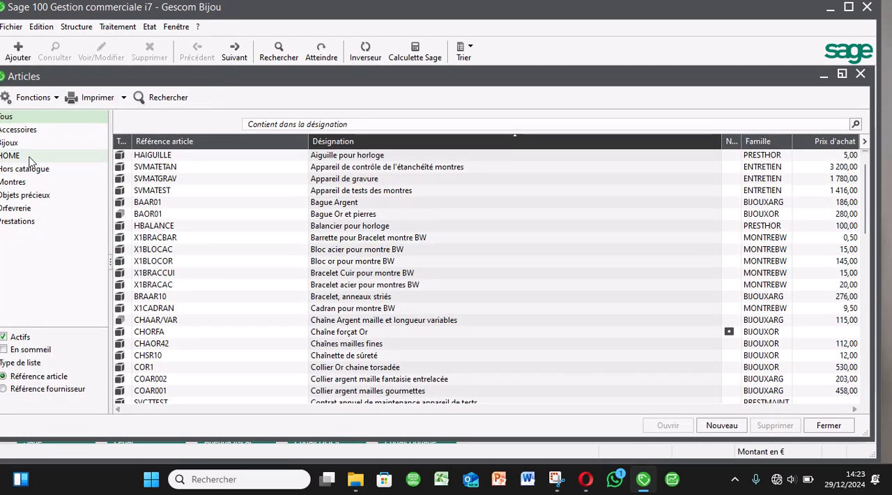
left_click(711, 420)
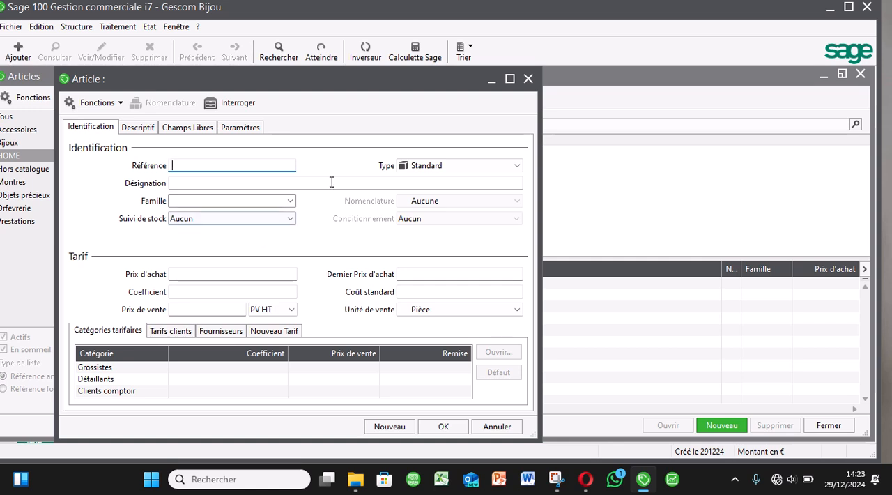
Give the new article the reference BD203040 and the designation CANAPÉ.
left_click(290, 201)
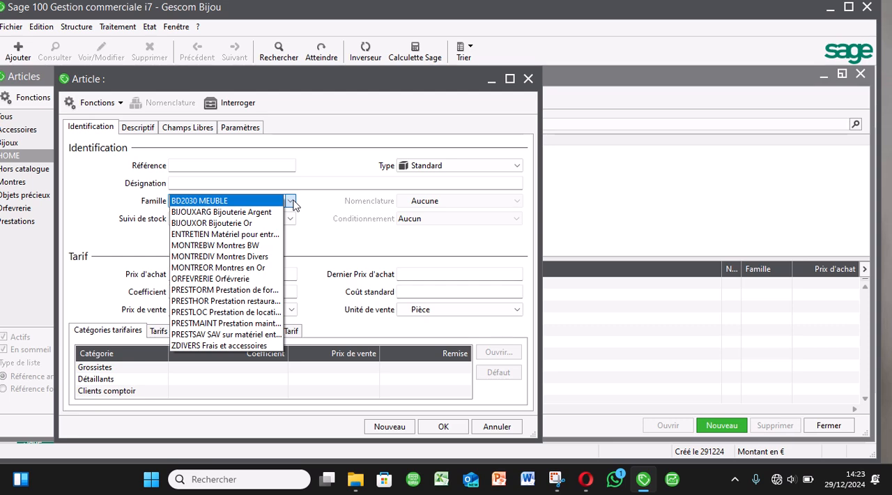
left_click(291, 202)
left_click(232, 165)
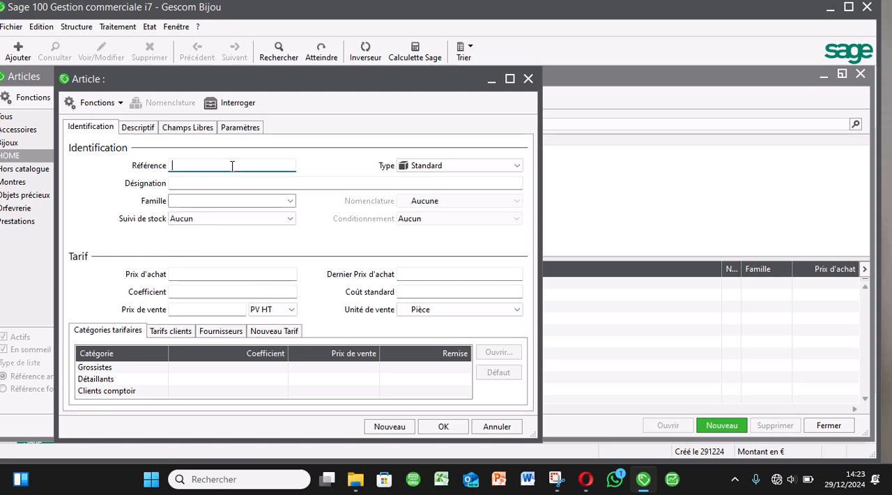
type("BD")
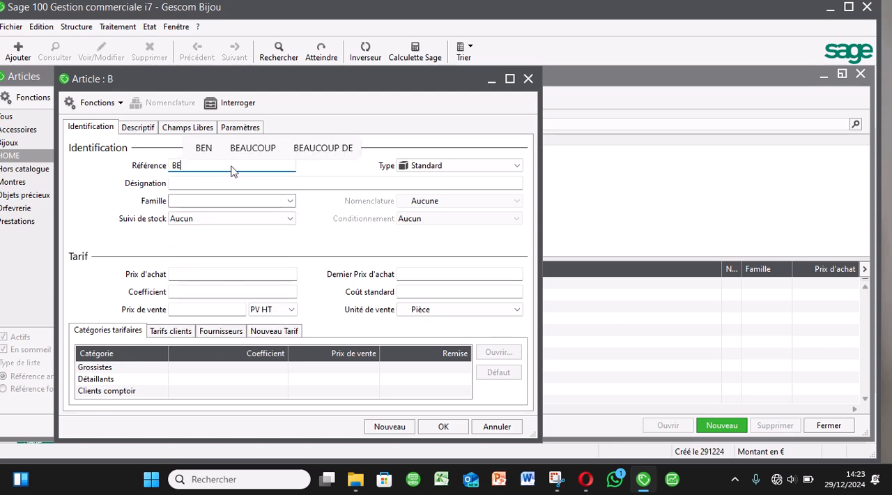
type("203040")
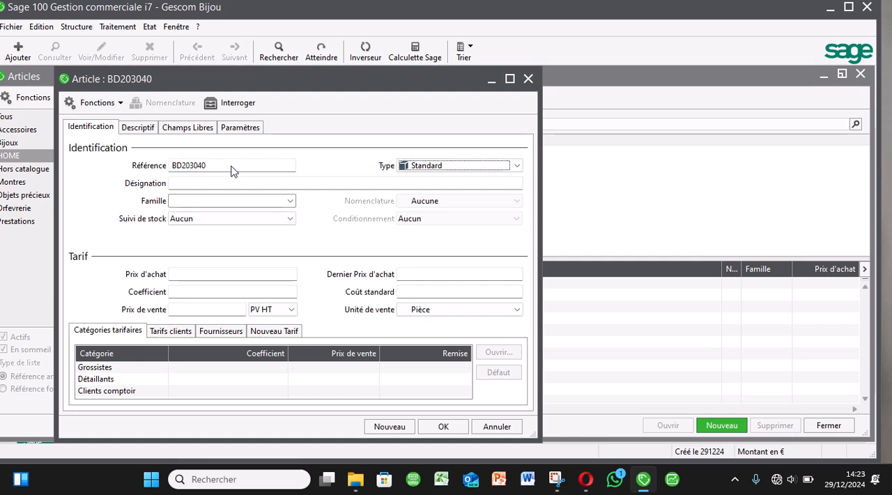
key("Tab")
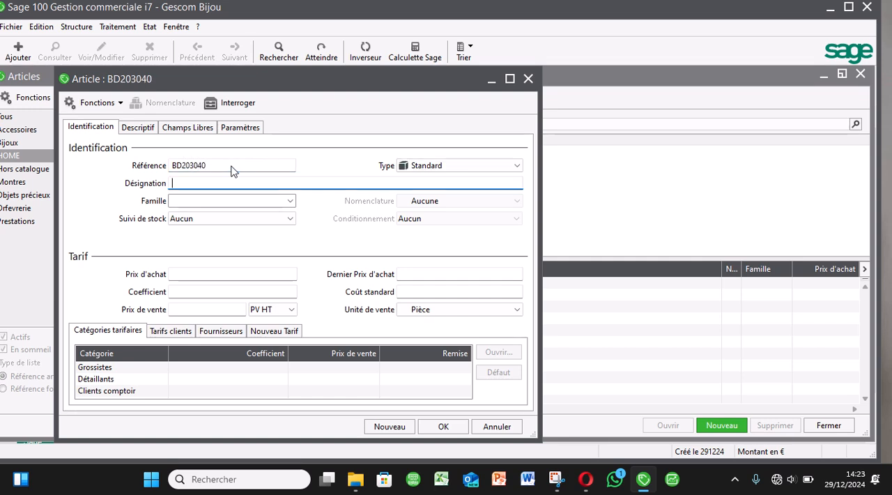
type("CANAPE")
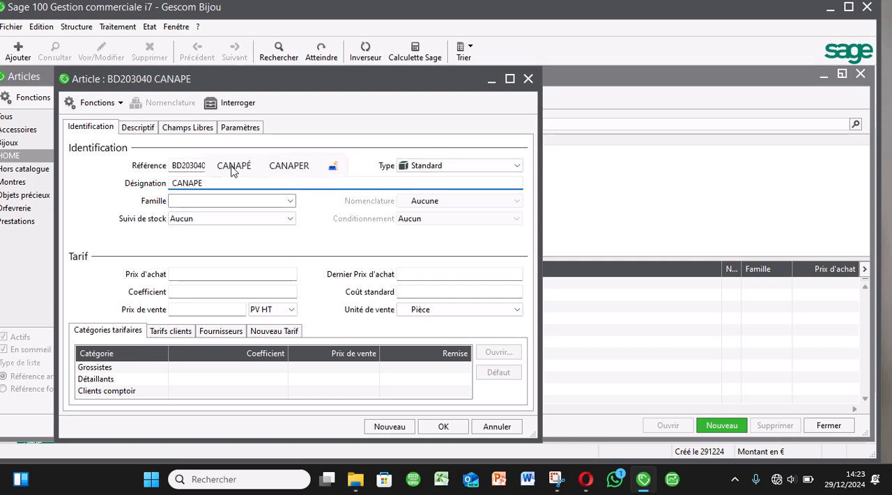
left_click(234, 167)
key("Tab")
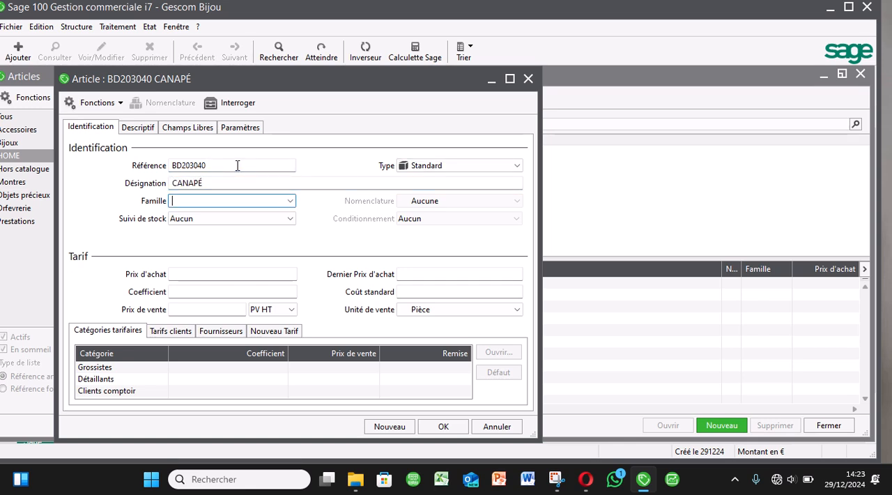
Assign the article to the BD2030 MEUBLE family and set its stock tracking to CMUP.
left_click(290, 200)
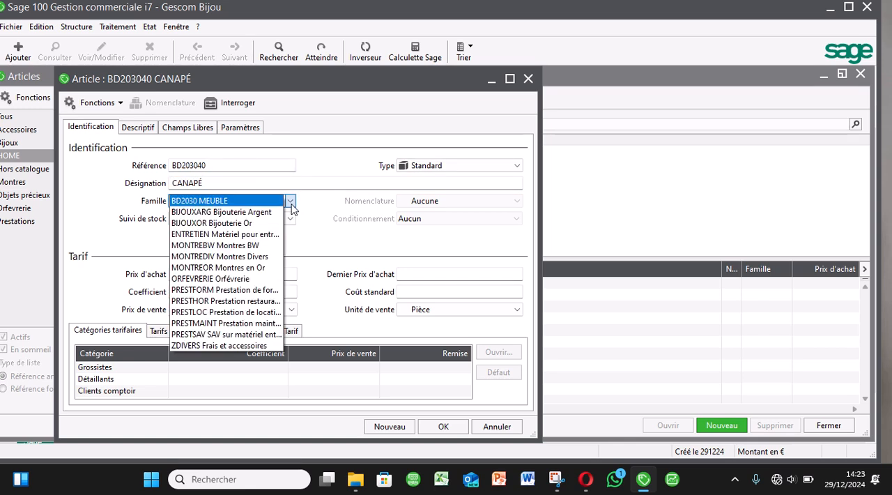
left_click(260, 196)
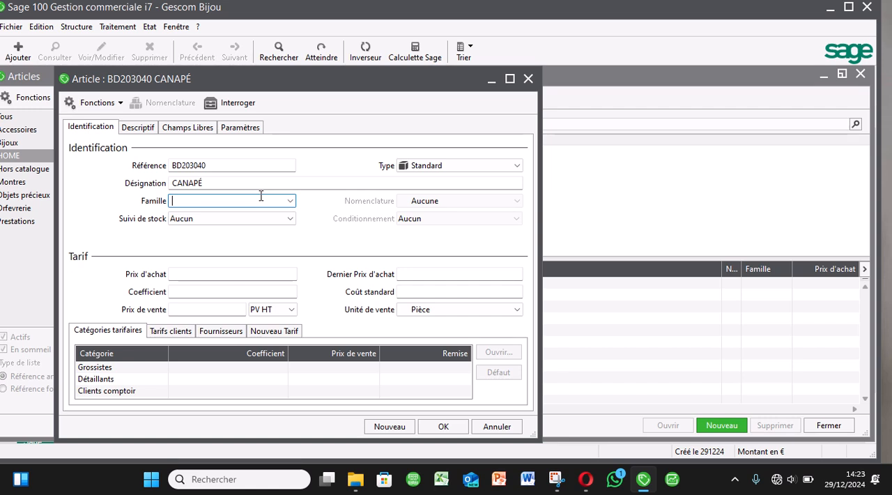
left_click(291, 205)
left_click(262, 202)
left_click(286, 221)
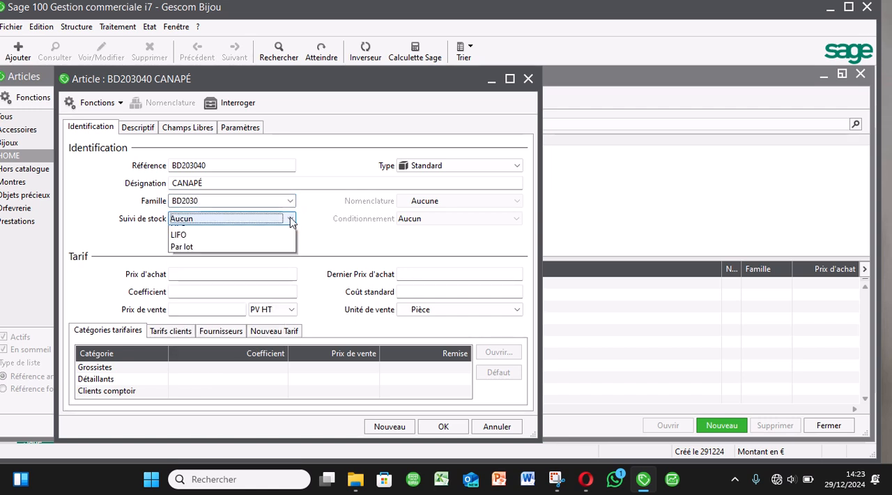
left_click(224, 257)
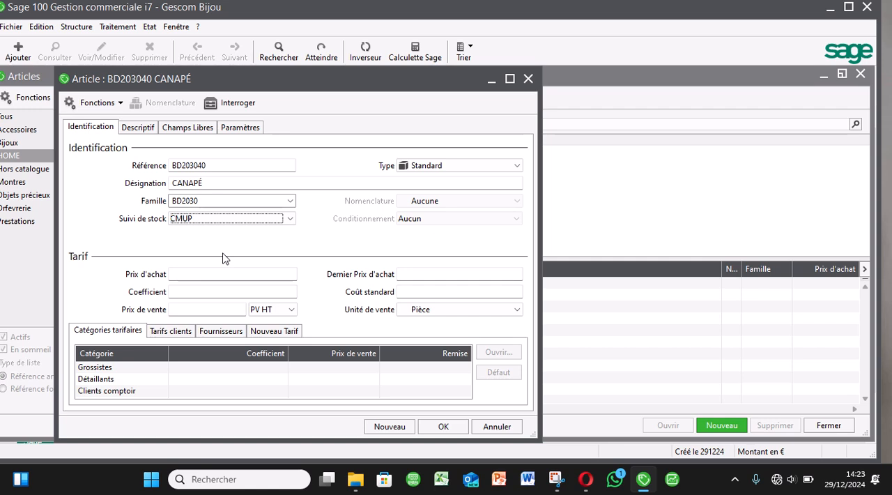
Set the article's purchase price to 20000 and its coefficient to 1,25.
left_click(183, 279)
type("20000")
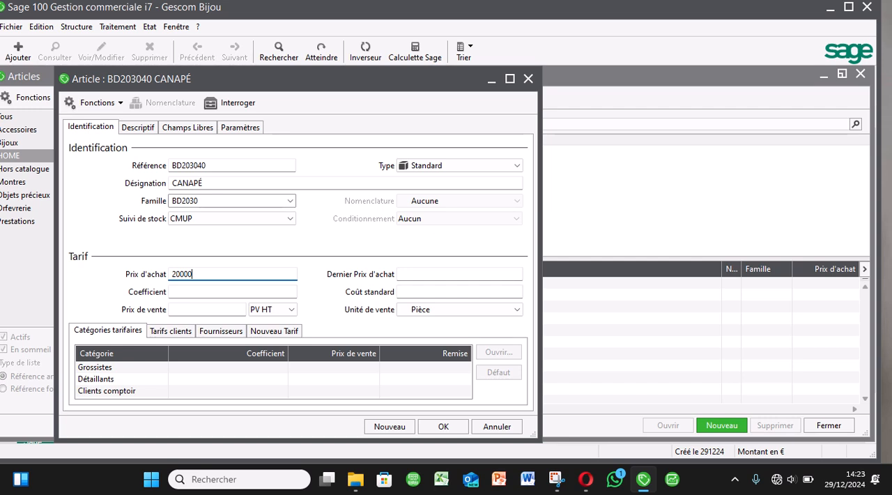
key("Tab")
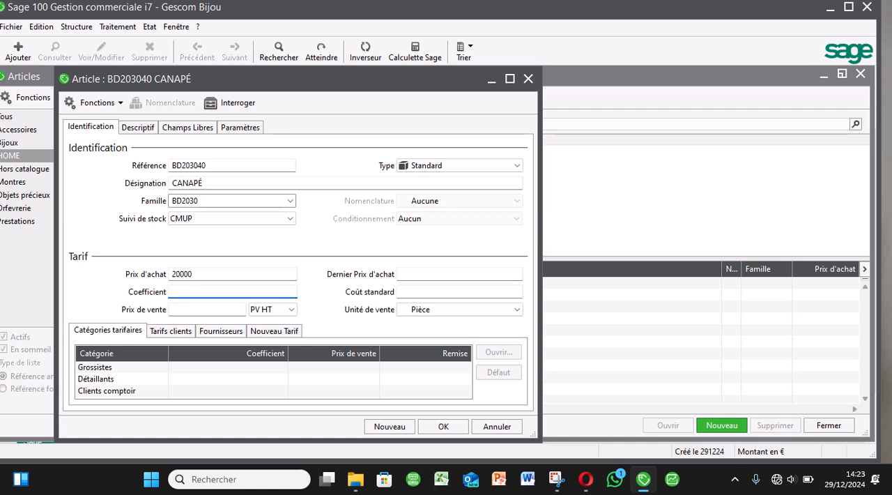
type("1,25")
left_click(196, 278)
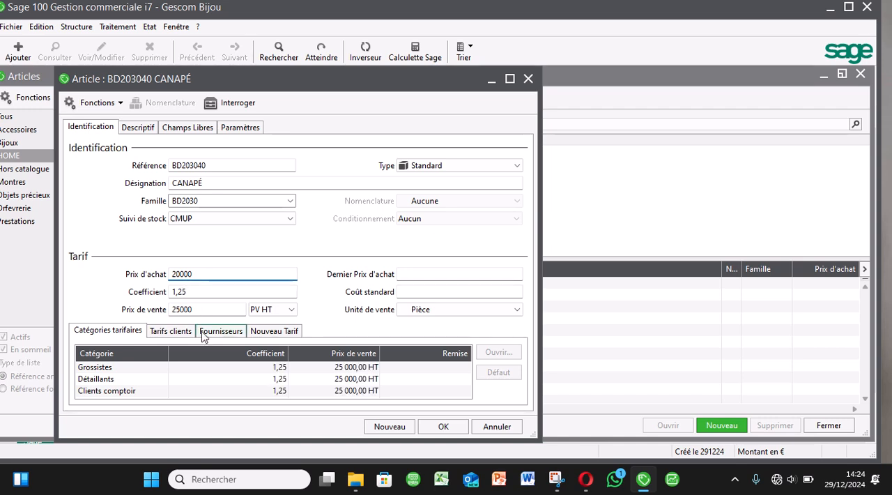
Add a customer tariff to the article for the client BAGUES Bague's en or, keeping the default pricing.
left_click(170, 331)
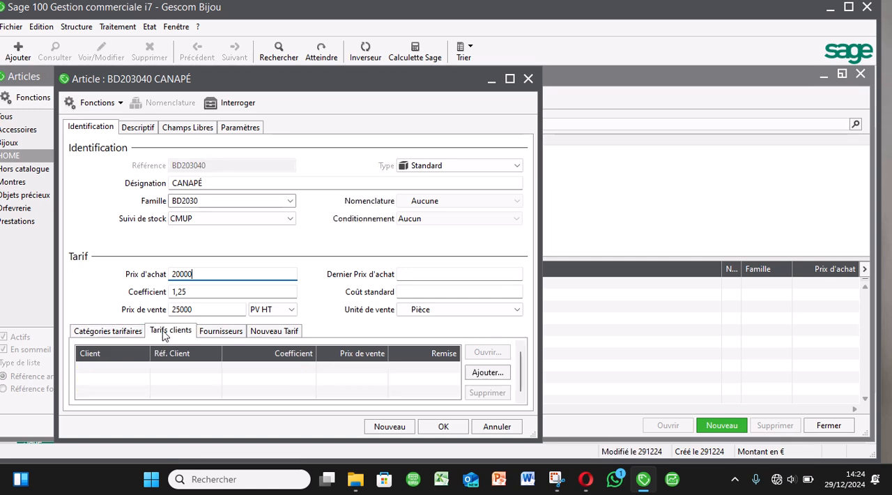
left_click(484, 372)
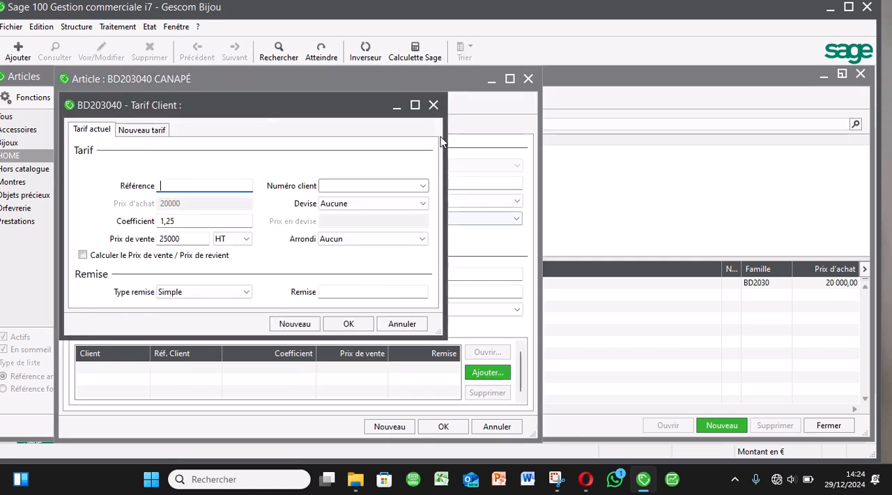
left_click(420, 186)
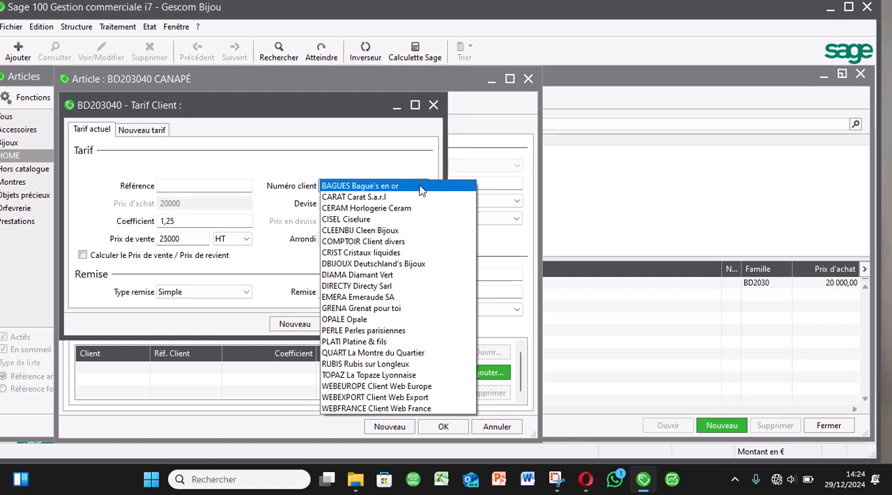
left_click(421, 186)
left_click(348, 323)
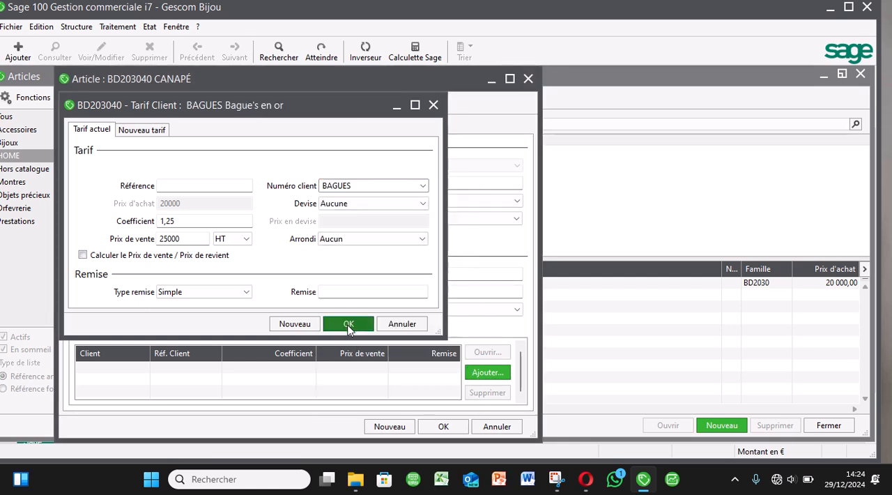
Add the supplier Billot to the CANAPÉ article with the default purchase terms, and save the article.
left_click(221, 331)
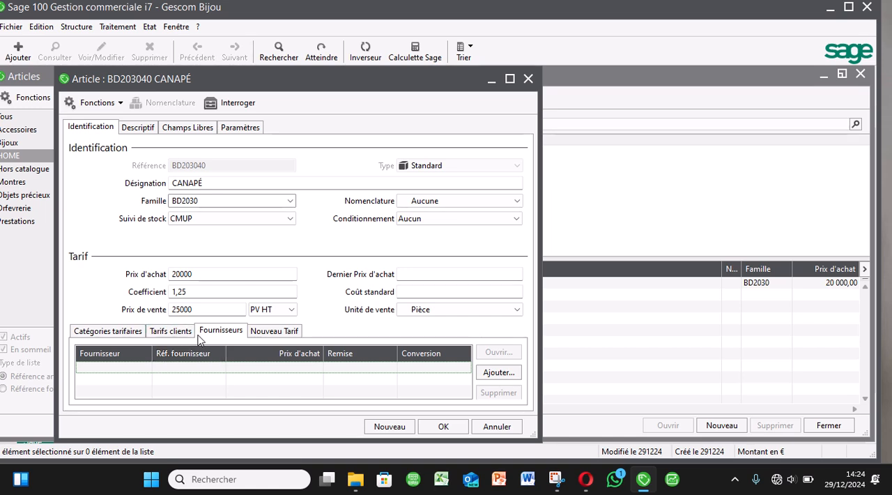
left_click(499, 372)
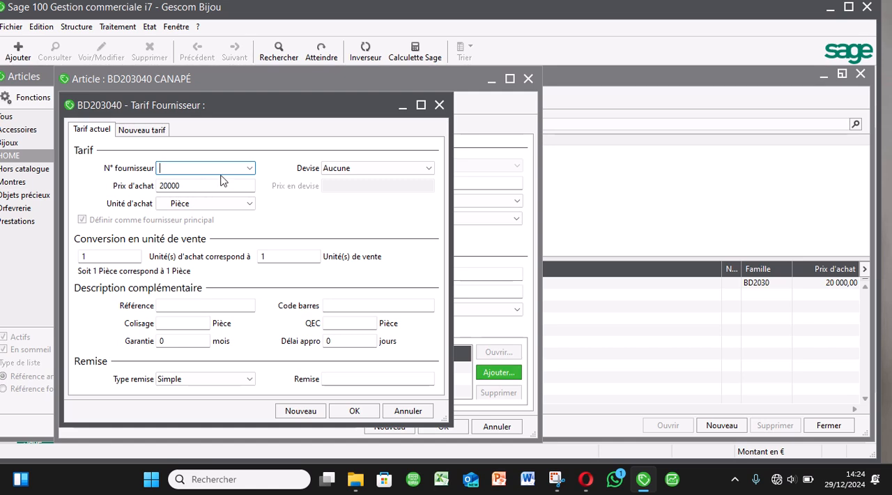
double_click(250, 171)
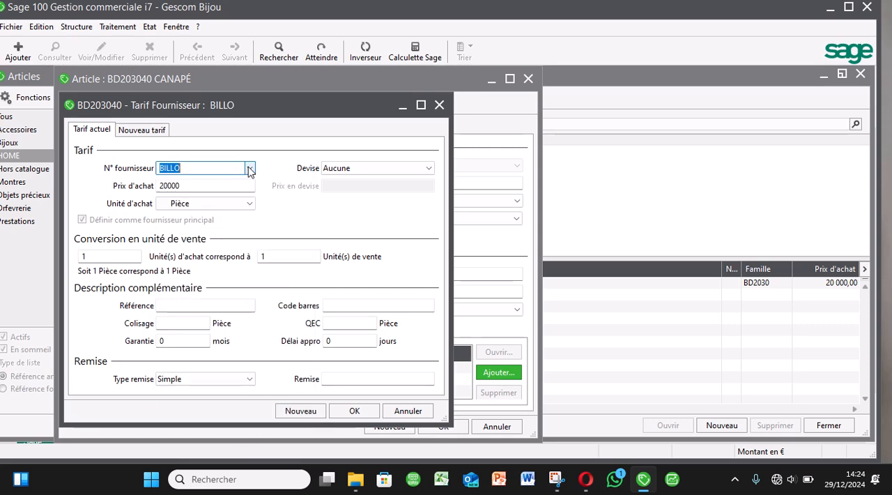
left_click(354, 411)
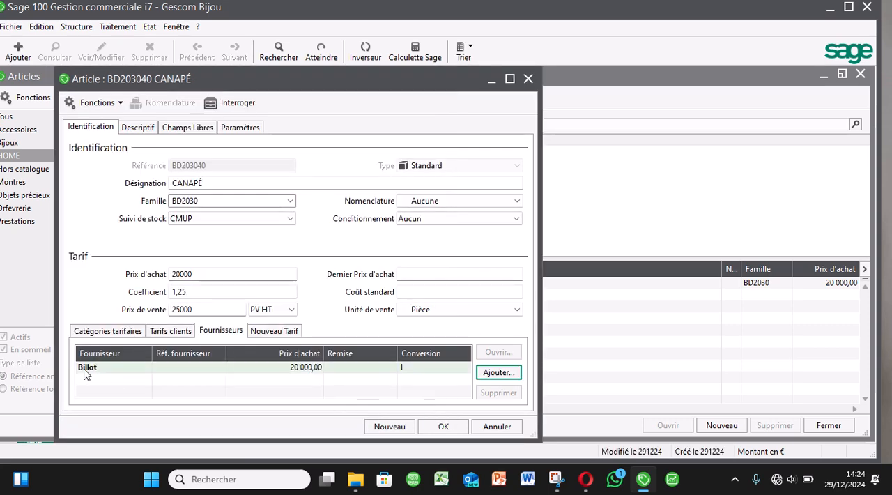
left_click(444, 425)
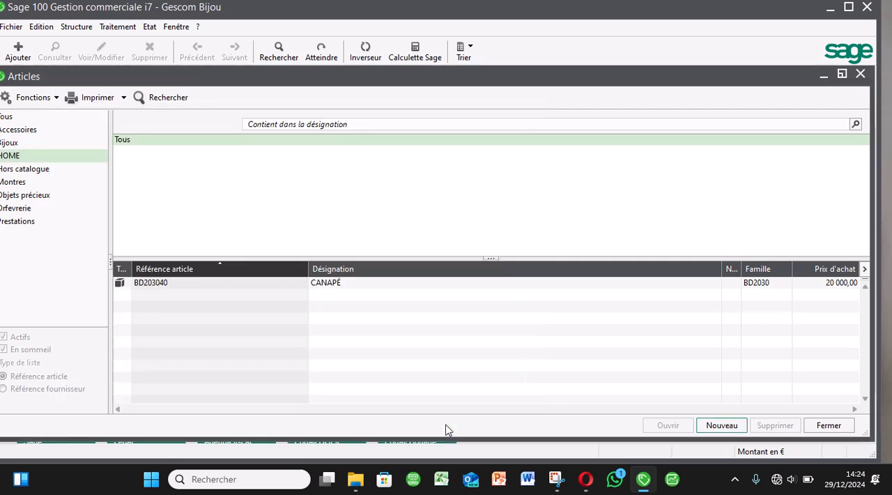
left_click(832, 424)
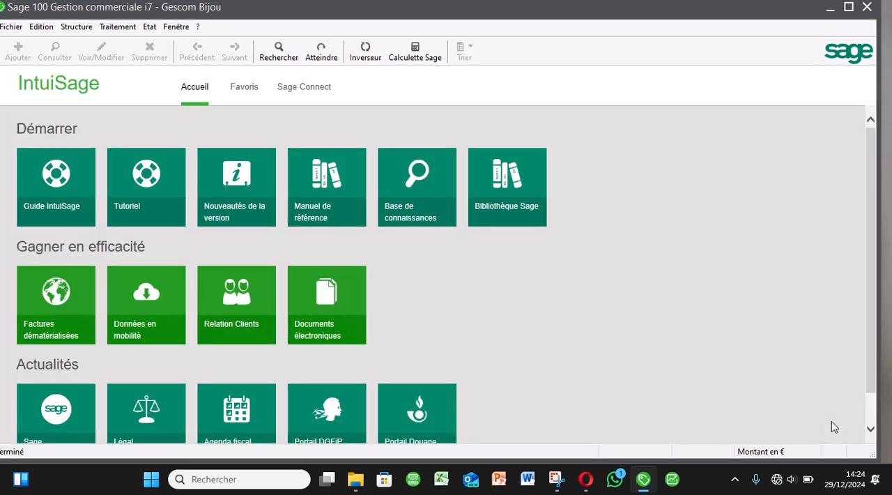
Start an inventory entry for the Bijou SA depot, keeping the default selection criteria.
left_click(118, 26)
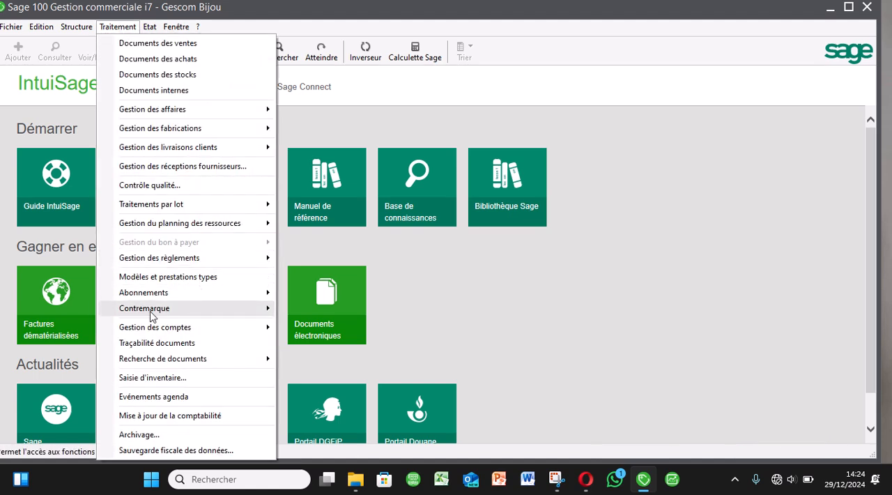
left_click(172, 378)
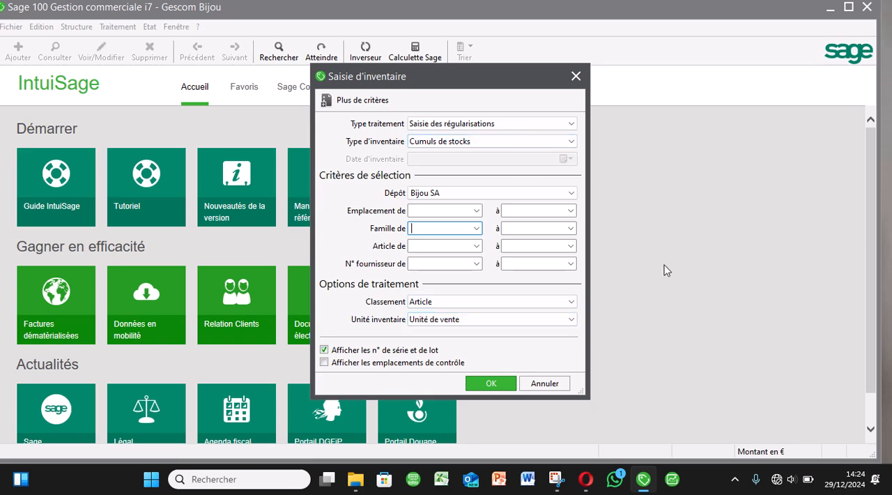
key("Return")
key("Return")
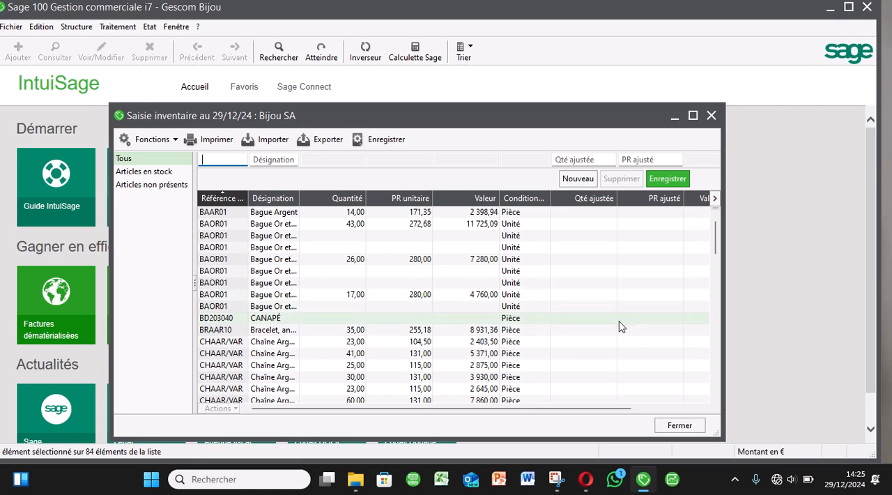
left_click(588, 159)
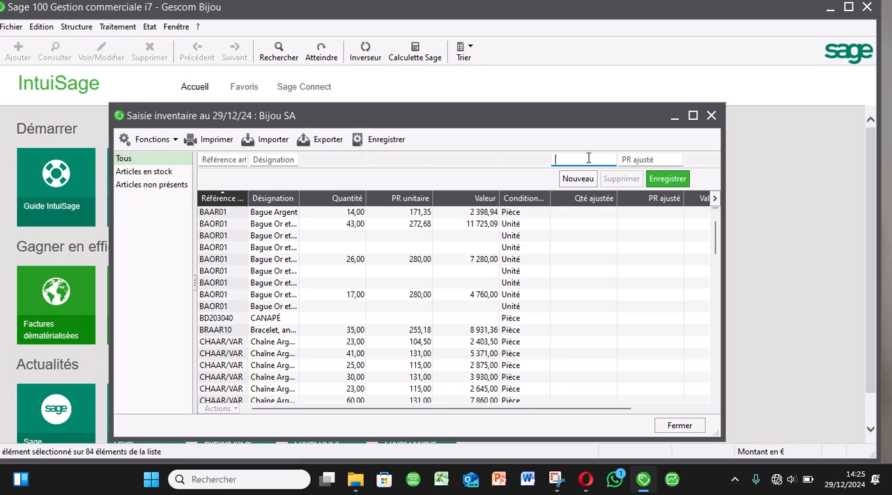
type("10")
left_click(641, 159)
type("20000")
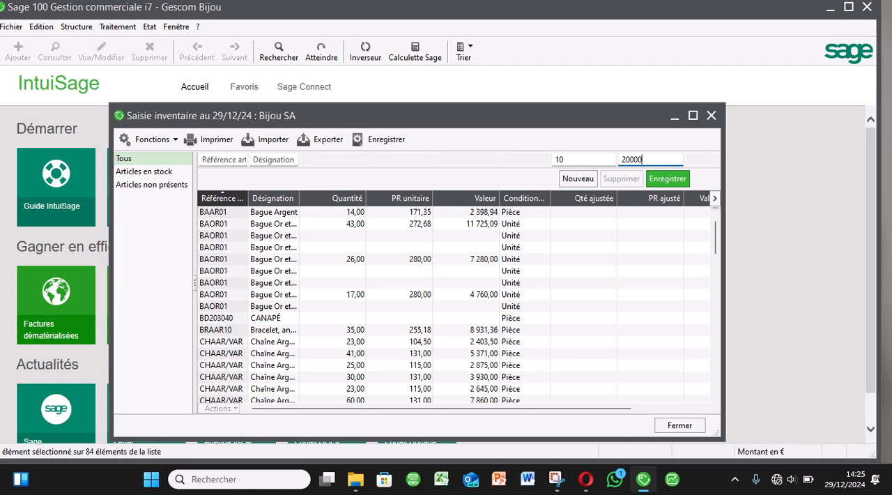
Enter an adjusted quantity of 10 and an adjusted cost price of 20 on the CANAPÉ inventory line.
left_click(397, 319)
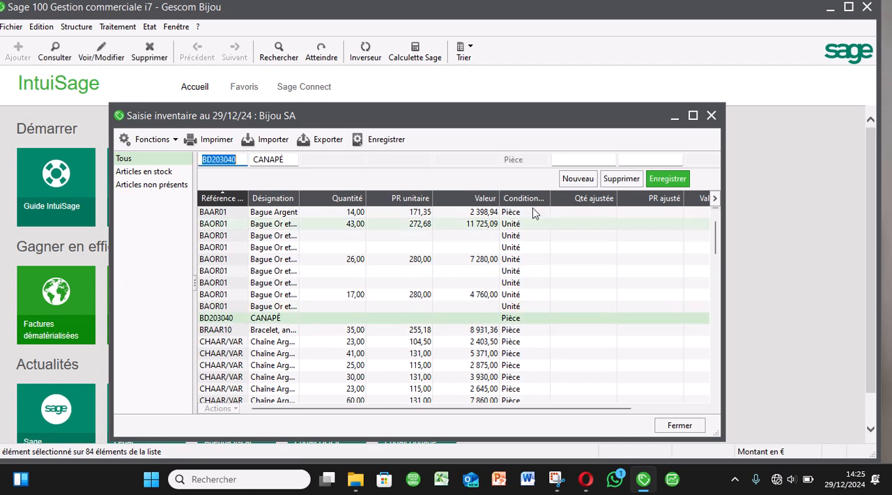
left_click(588, 159)
type("10")
key("Tab")
type("20")
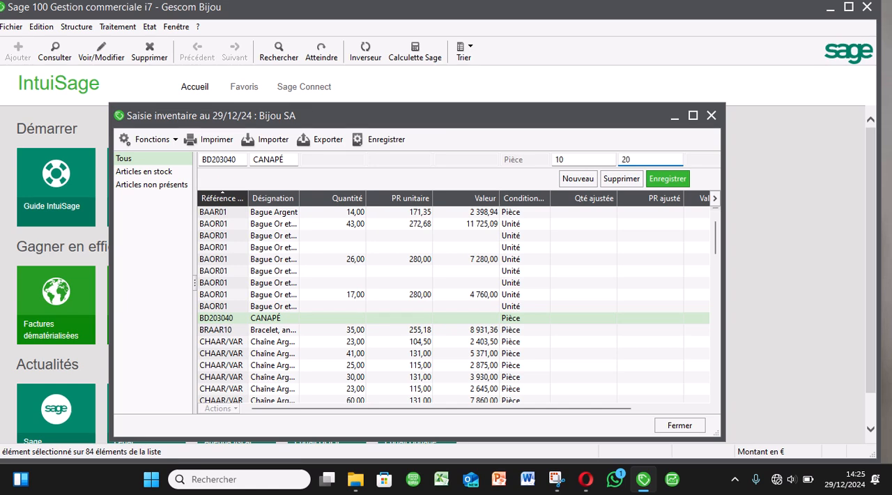
key("Return")
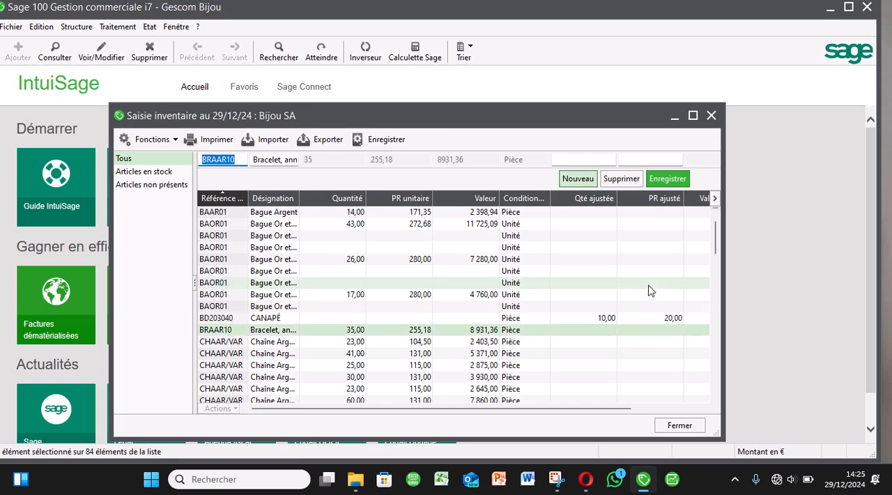
Set the CANAPÉ line's adjusted cost price to 20000 and record the inventory, accepting the readjustment of stock values.
left_click(659, 318)
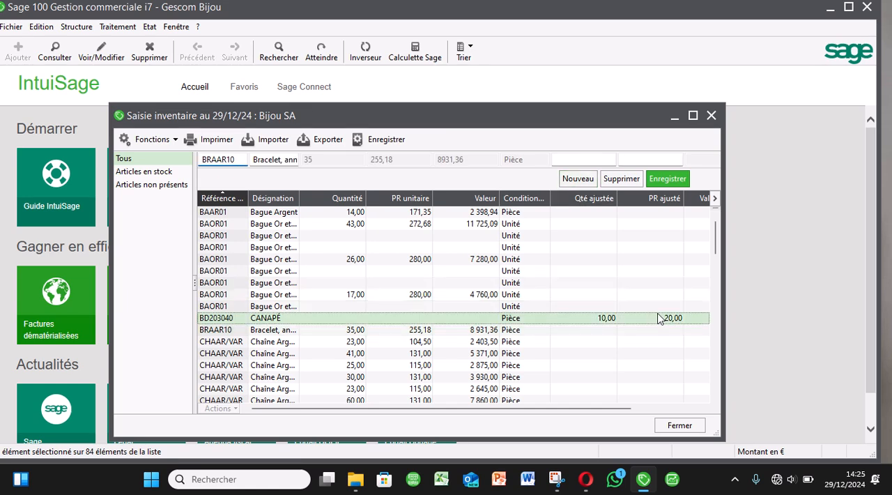
left_click(645, 159)
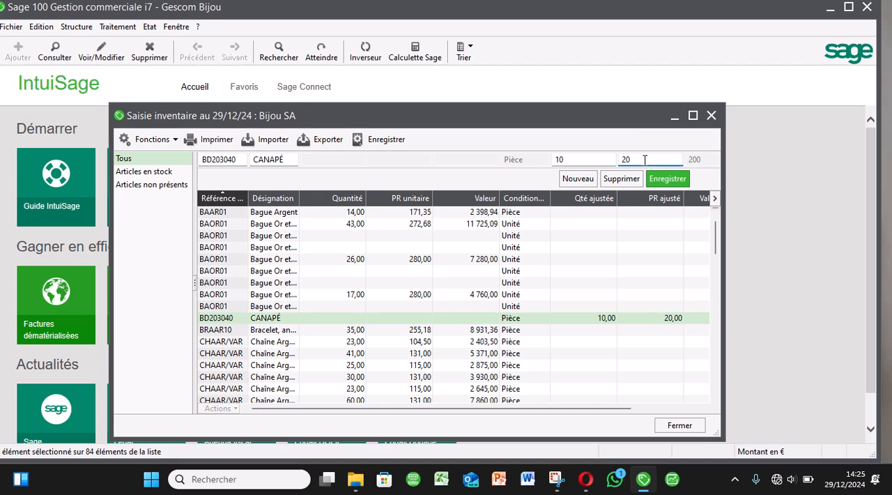
type("000")
key("Return")
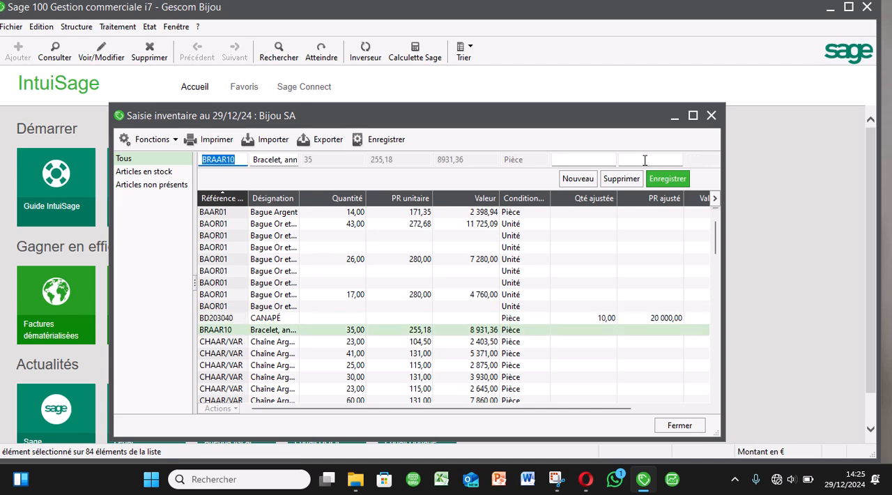
left_click(395, 143)
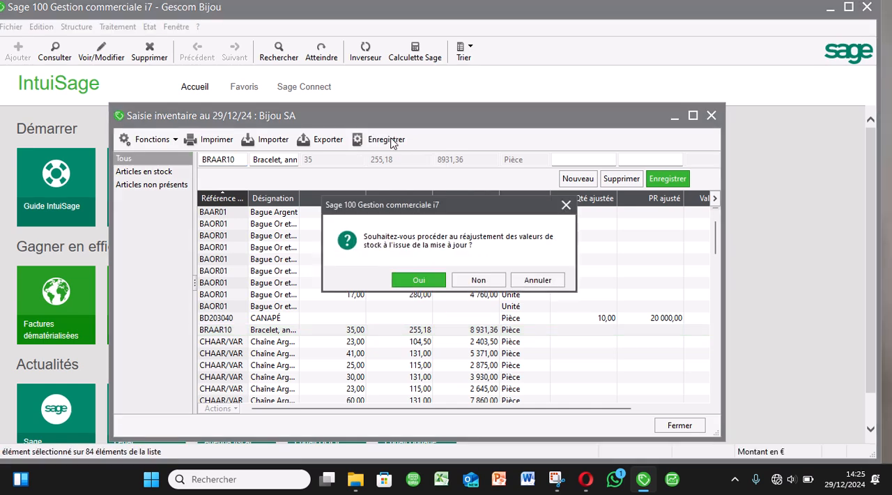
key("Return")
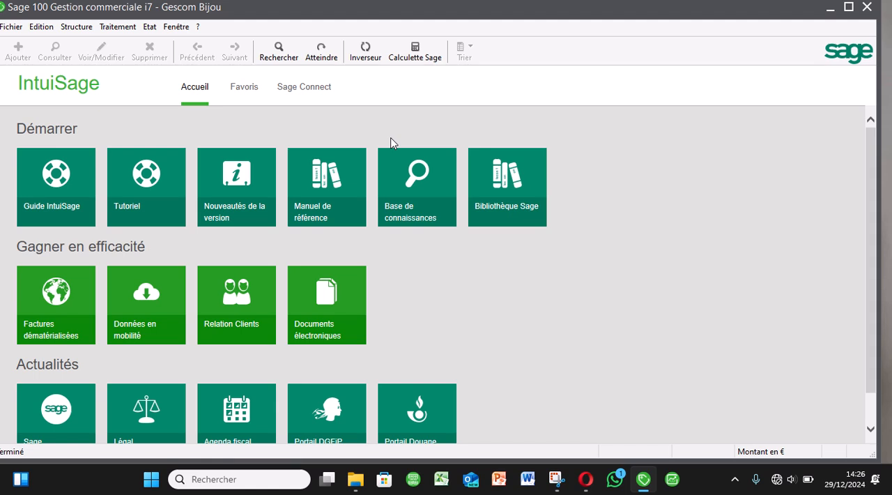
Preview the inventory book with the default settings and check the CANAPÉ article's stock quantity and value.
left_click(146, 30)
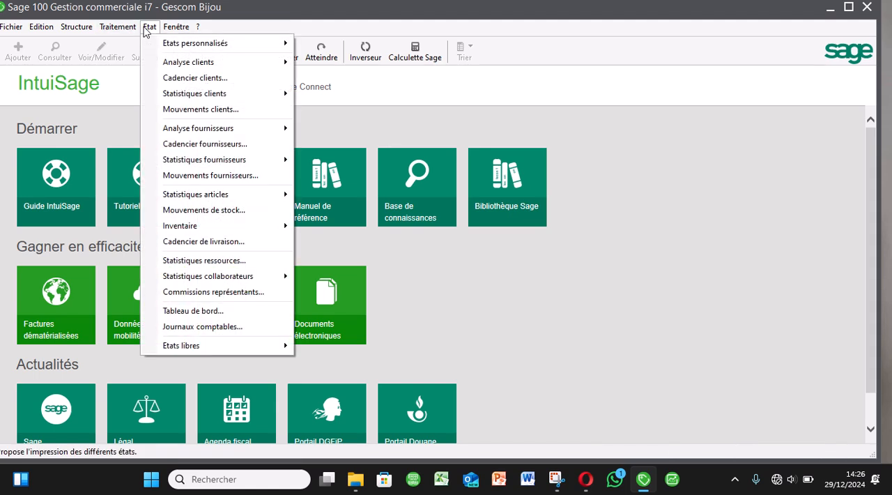
mouse_move(226, 229)
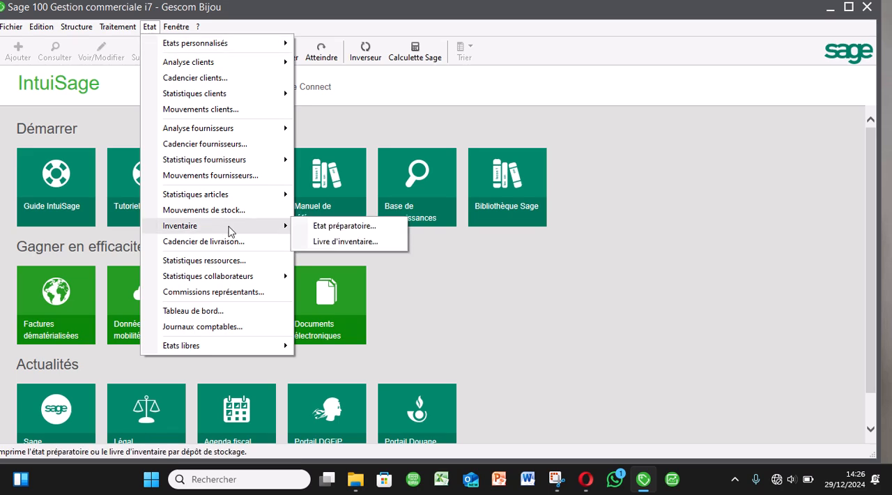
left_click(369, 242)
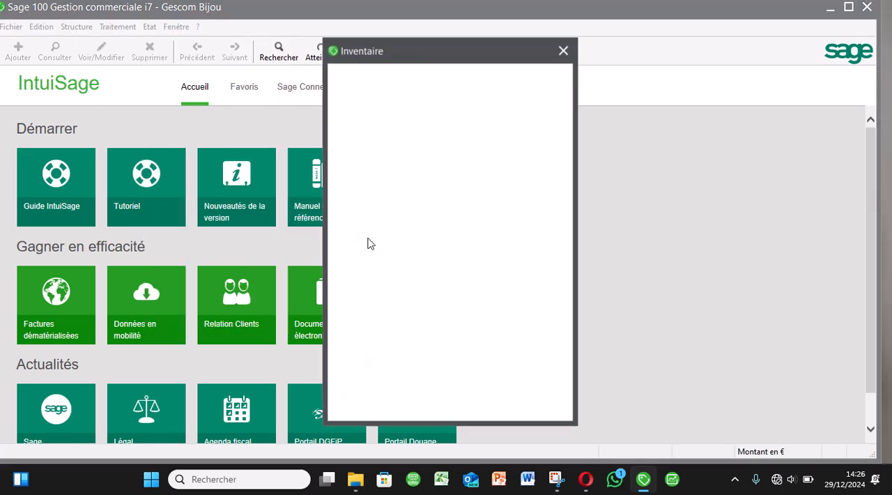
key("Return")
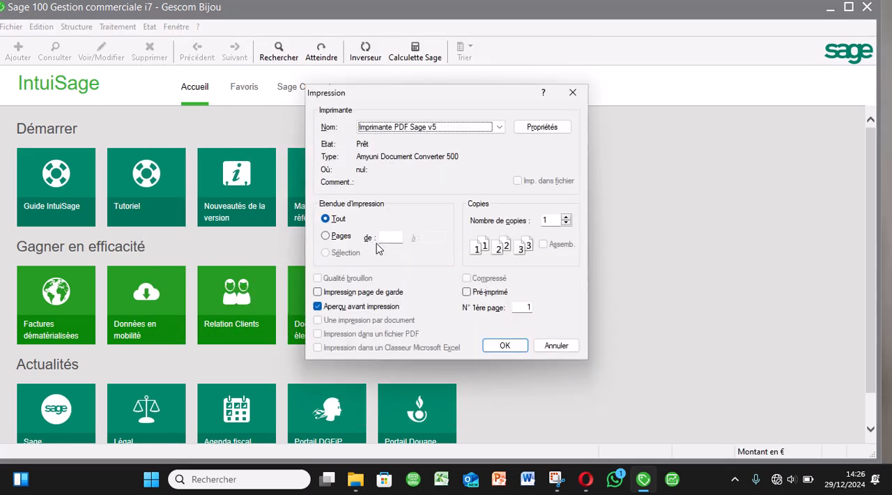
left_click(507, 348)
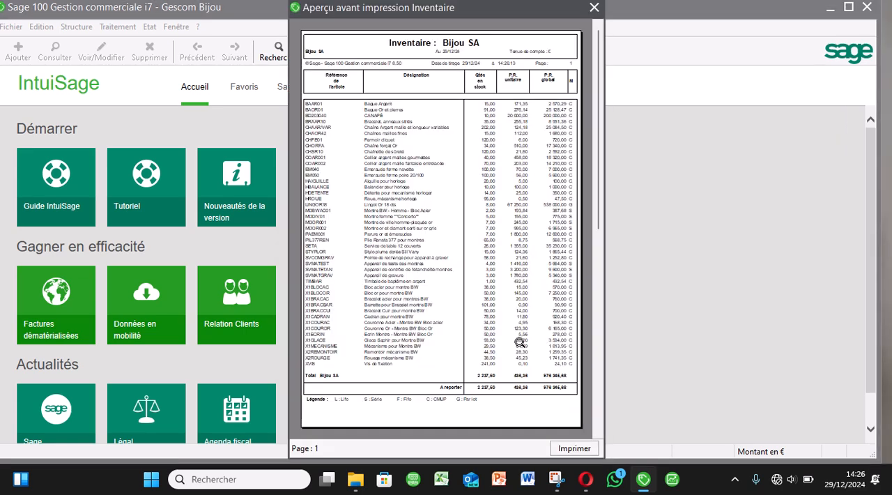
left_click(519, 342)
scroll(703, 97, "up", 5)
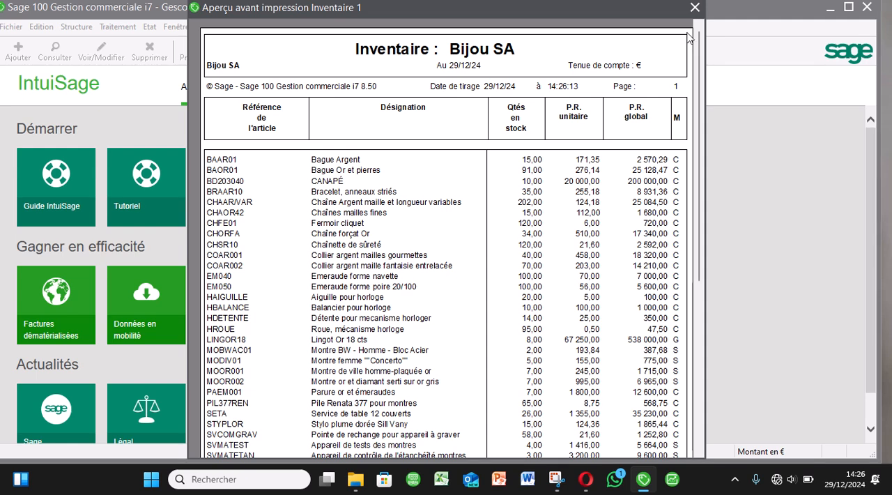
left_click(695, 7)
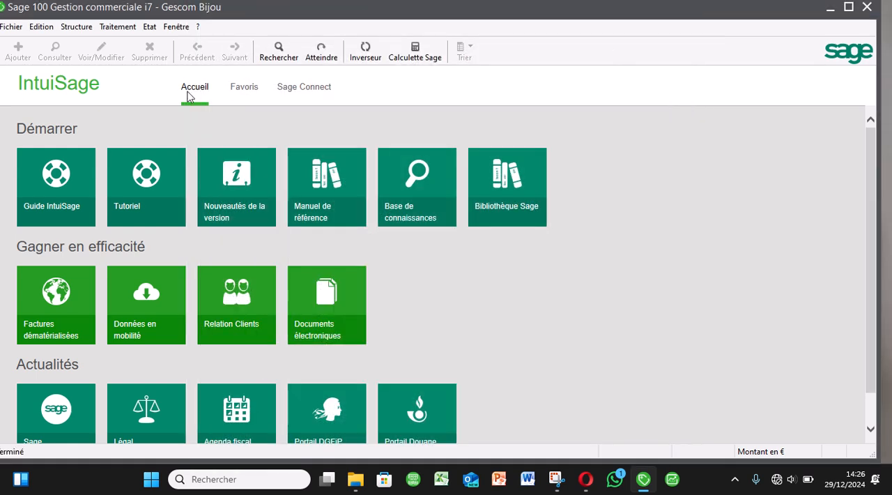
left_click(120, 28)
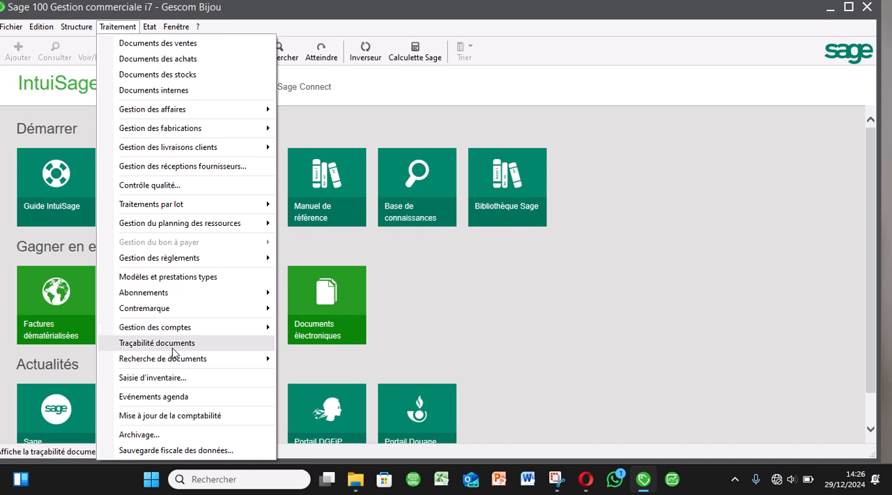
left_click(358, 83)
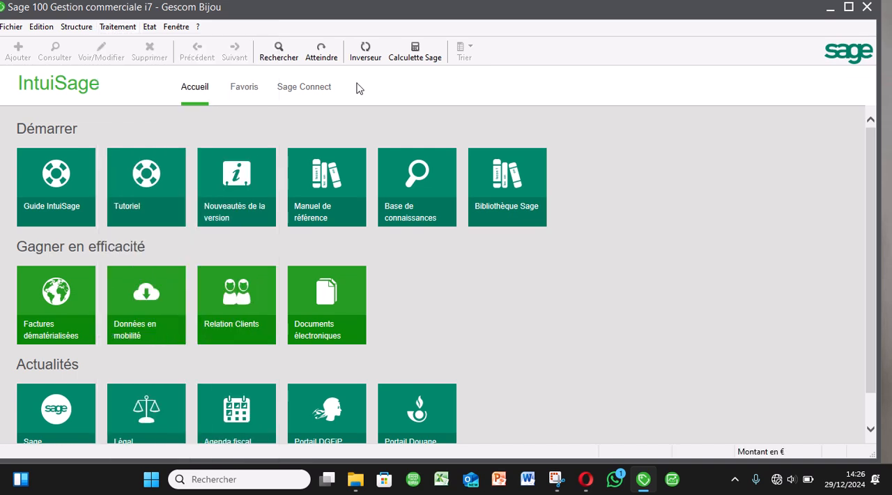
Open the stock movements report and display its detailed selection criteria.
left_click(147, 28)
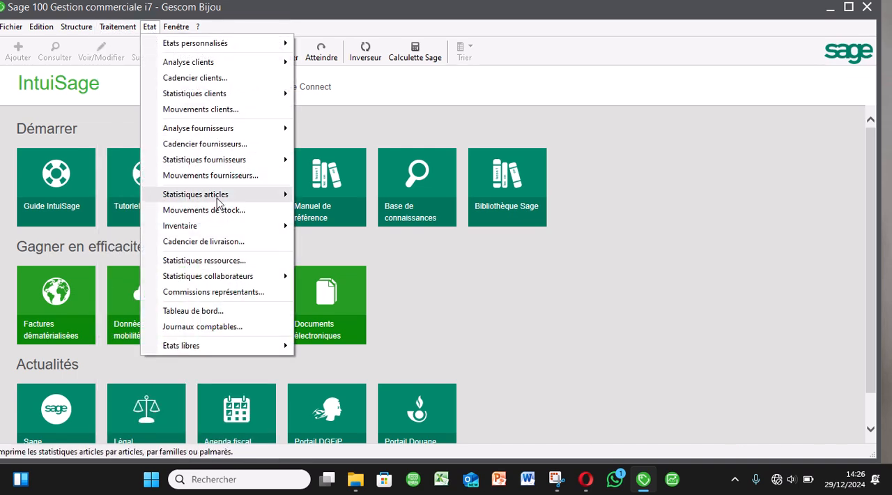
left_click(217, 211)
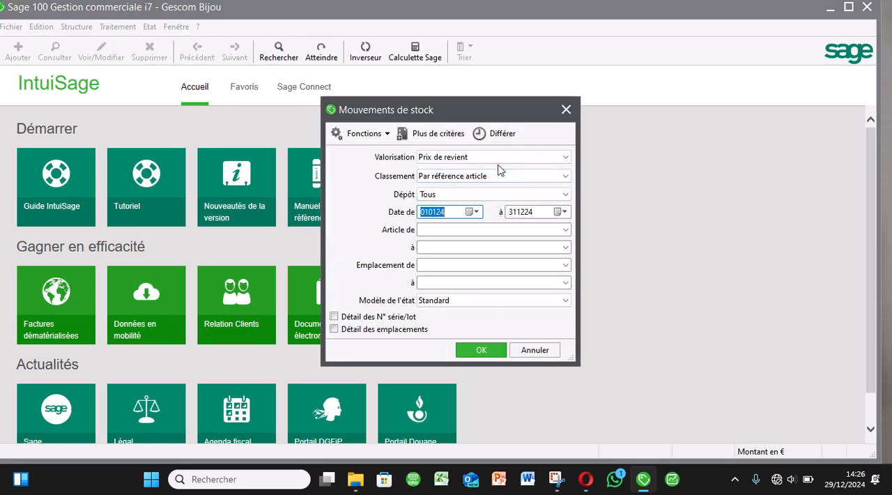
left_click(454, 134)
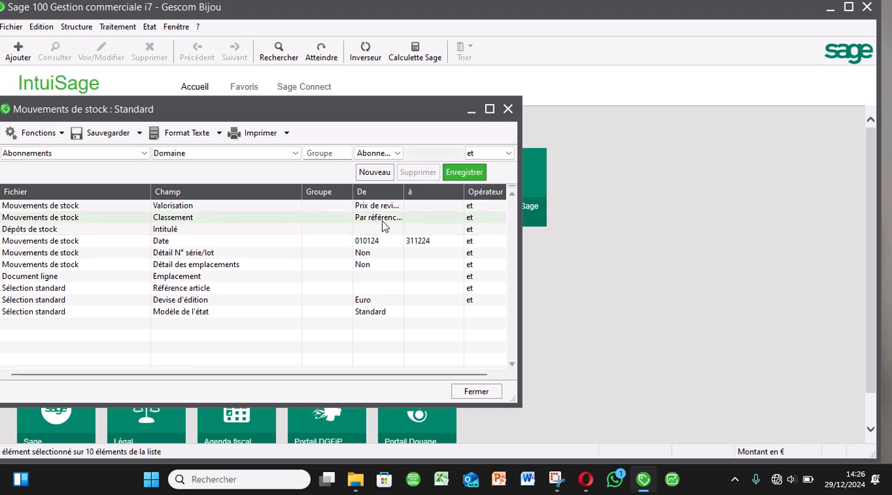
Restrict the stock movements report's article reference criterion to the range BD203040 to BD203040 and save the criterion.
left_click(333, 291)
left_click(489, 109)
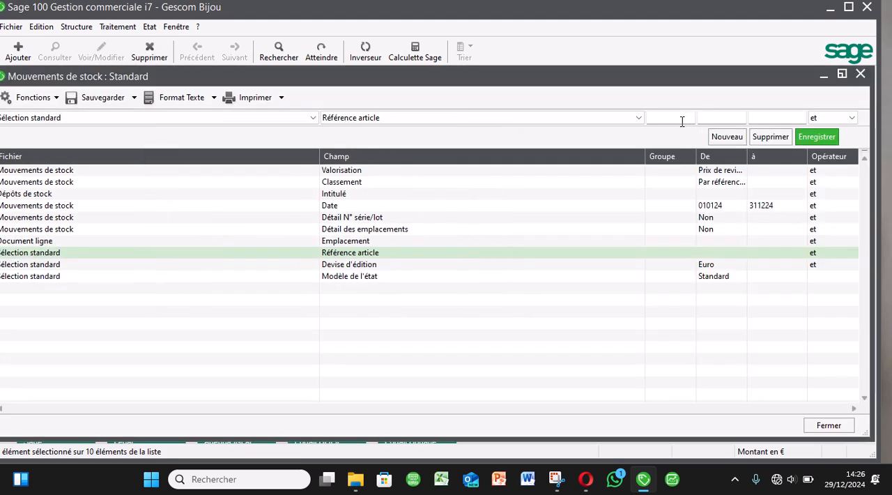
left_click(724, 120)
left_click(75, 28)
left_click(88, 63)
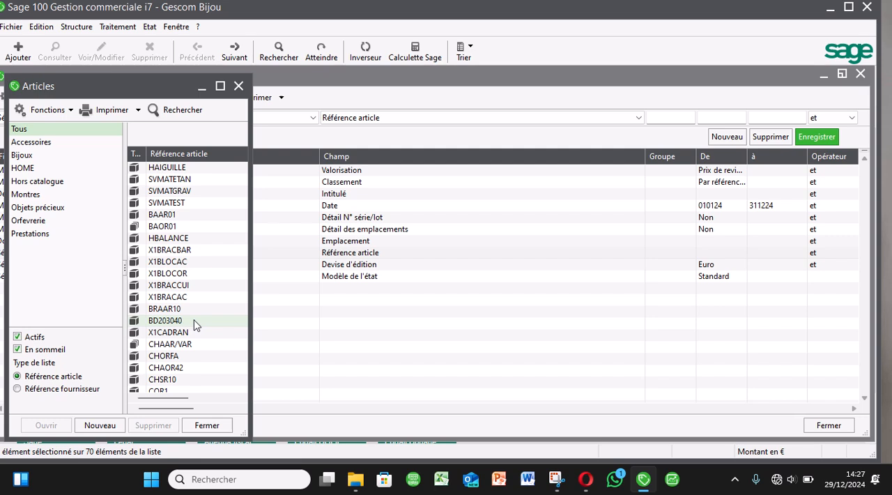
left_click(729, 122)
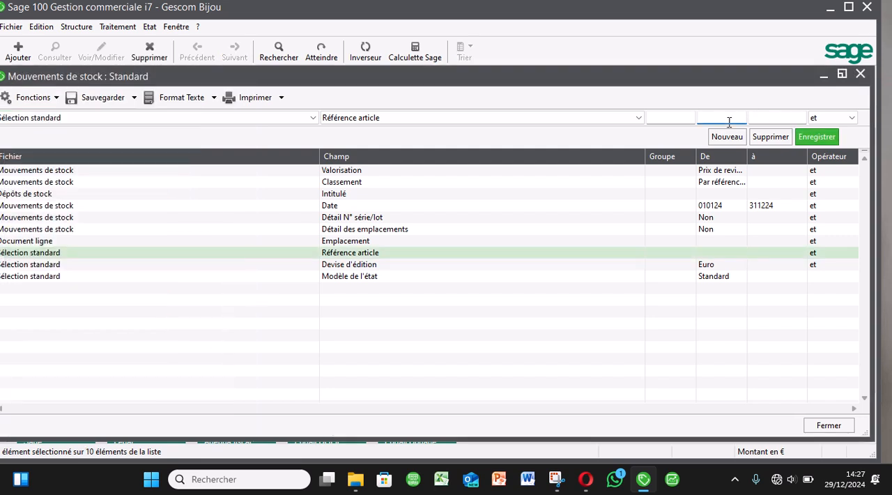
type("BD203040")
key("Tab")
double_click(742, 117)
key("ctrl+c")
key("Tab")
key("ctrl+v")
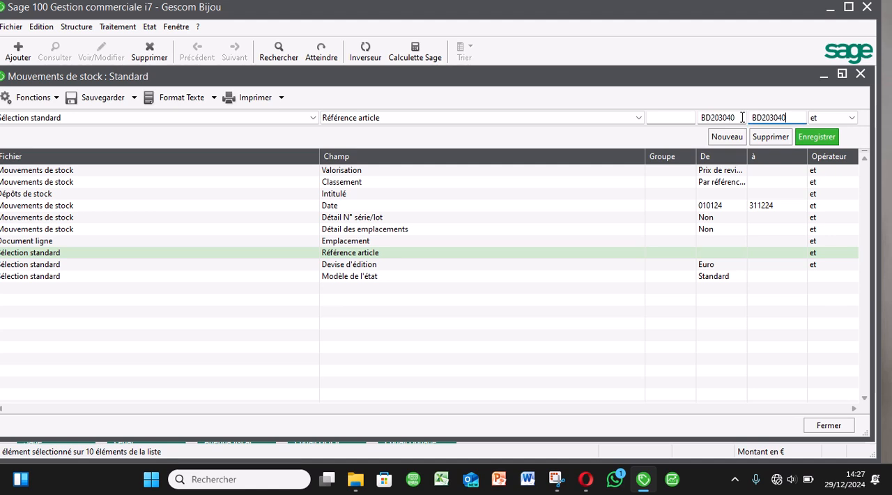
left_click(814, 136)
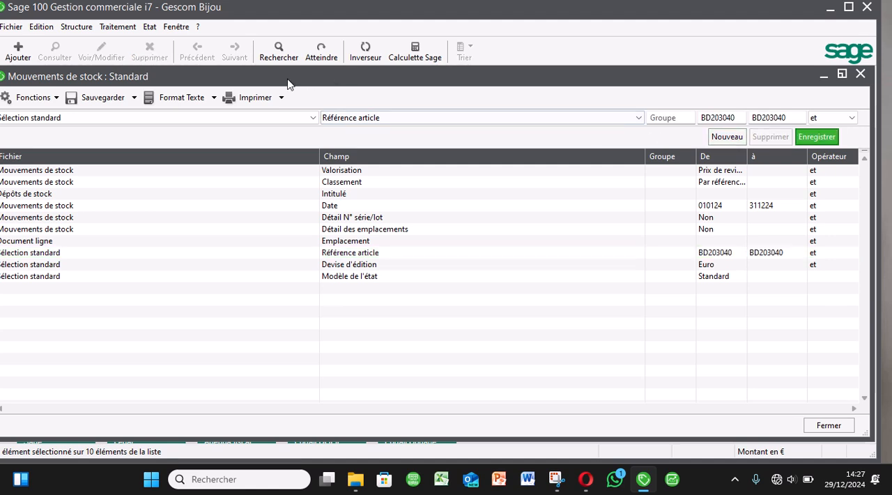
Preview the stock movements report with the default print settings, check the CANAPÉ entry's quantity, unit cost and permanent stock, and close the preview.
left_click(257, 97)
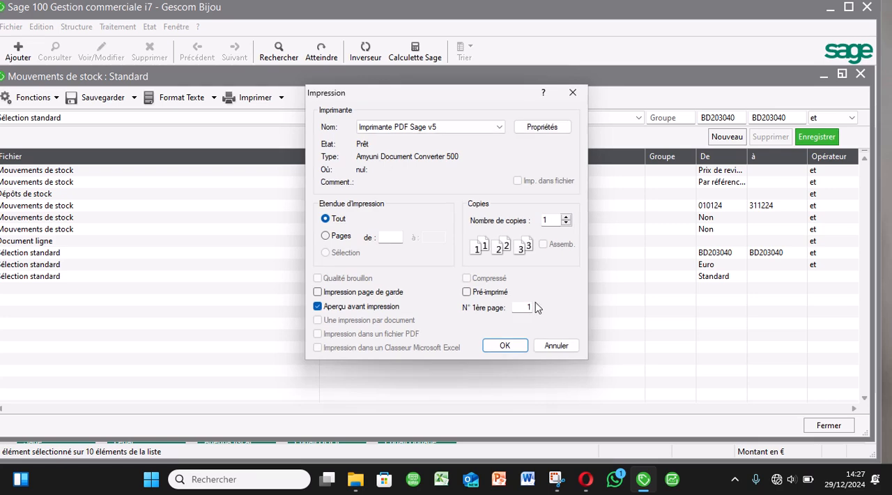
left_click(496, 344)
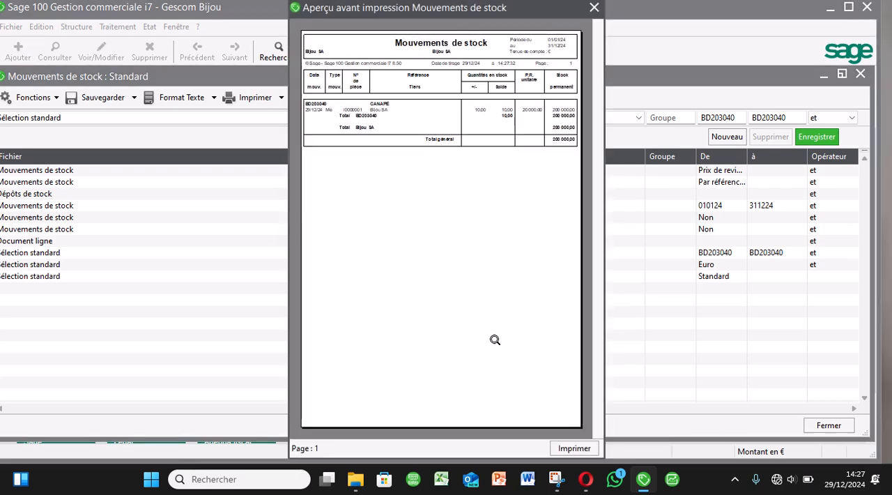
left_click(495, 339)
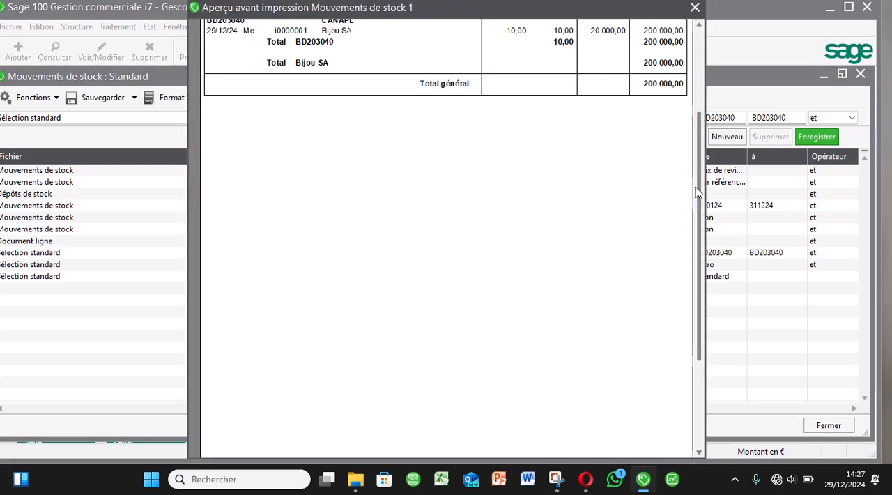
left_click_drag(697, 193, 691, 101)
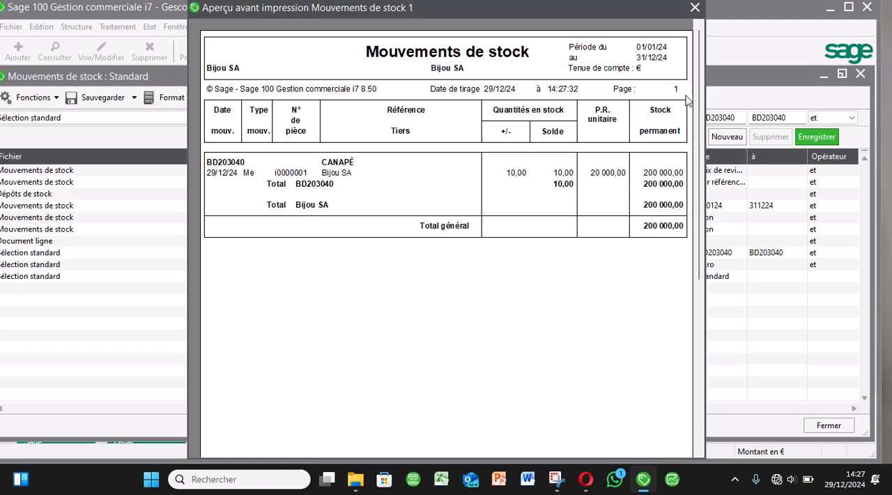
left_click(689, 100)
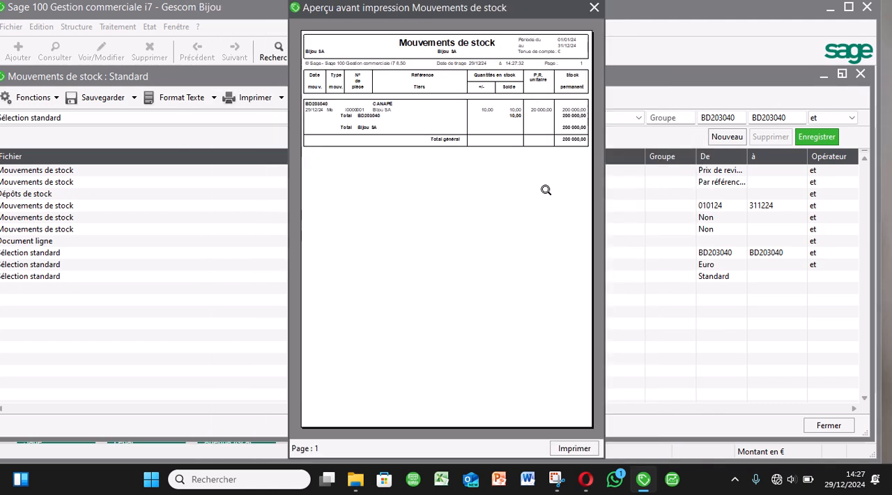
left_click(593, 7)
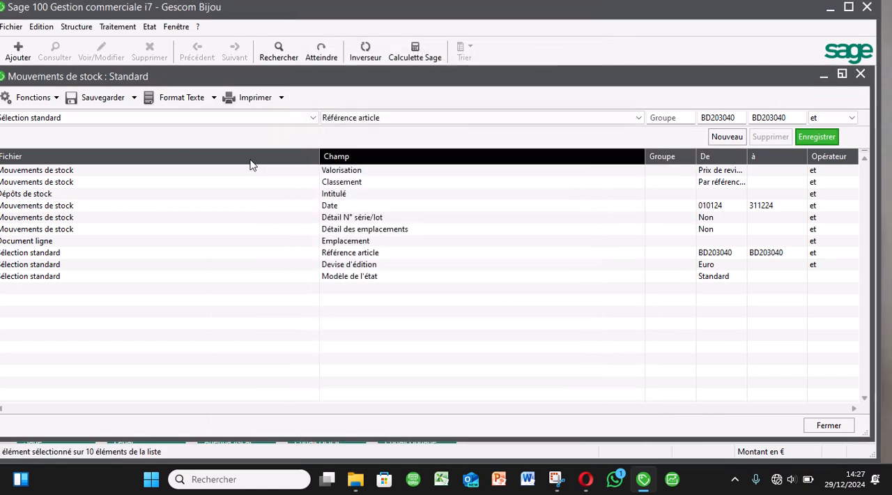
Query the stock of article BD203040 CANAPÉ from its record and check the real stock, CMUP and stock value.
left_click(76, 33)
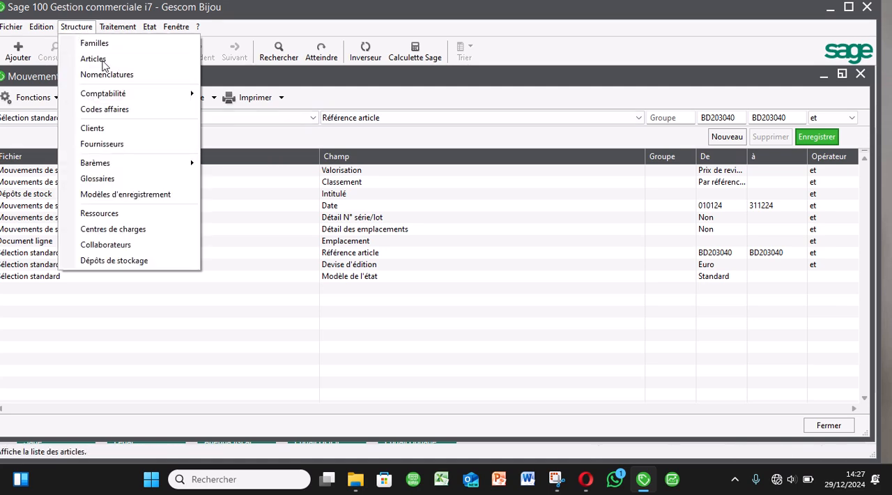
left_click(101, 60)
left_click(219, 87)
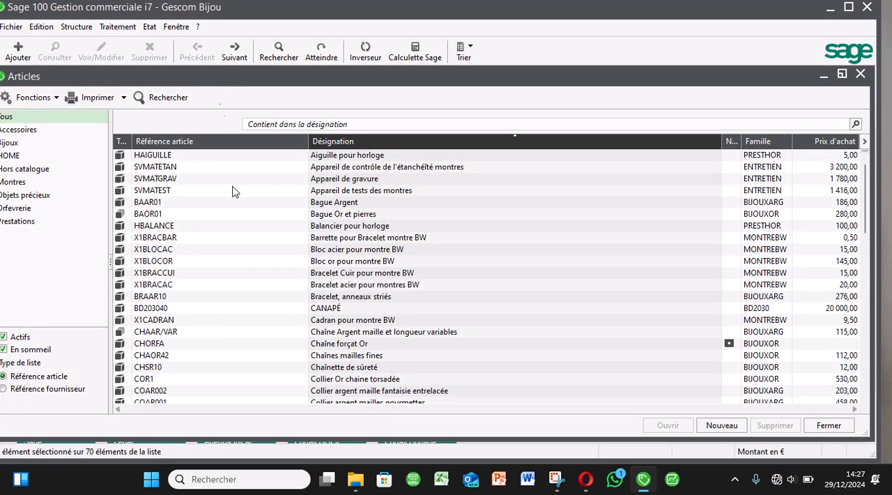
double_click(172, 308)
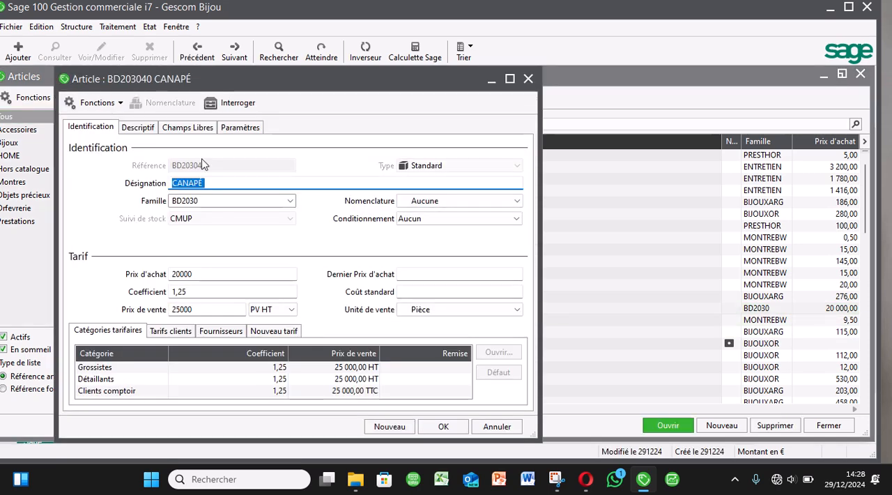
left_click(238, 102)
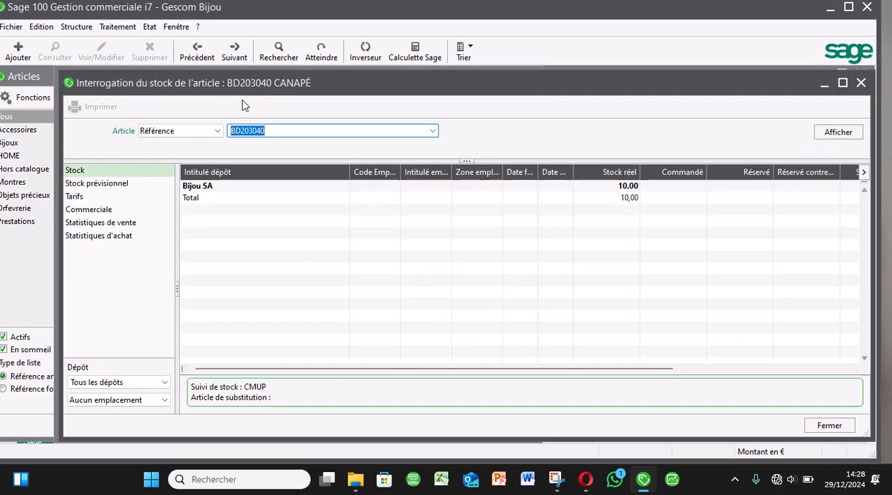
left_click(694, 373)
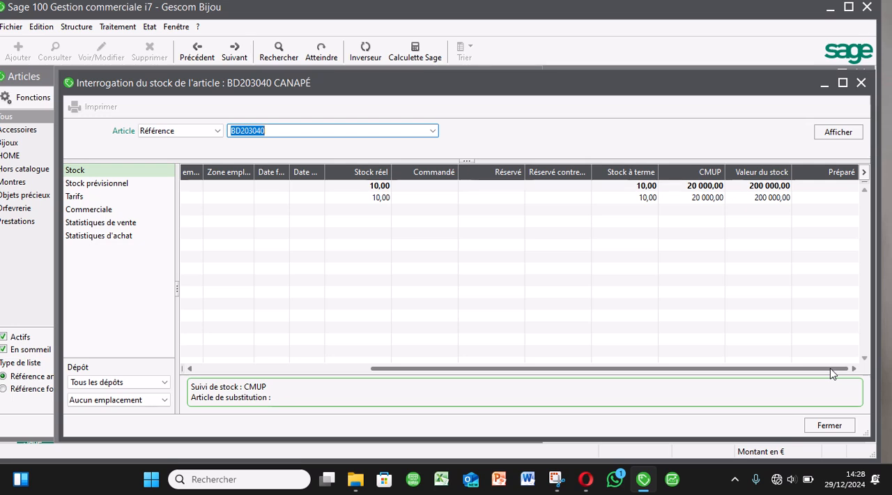
left_click(829, 426)
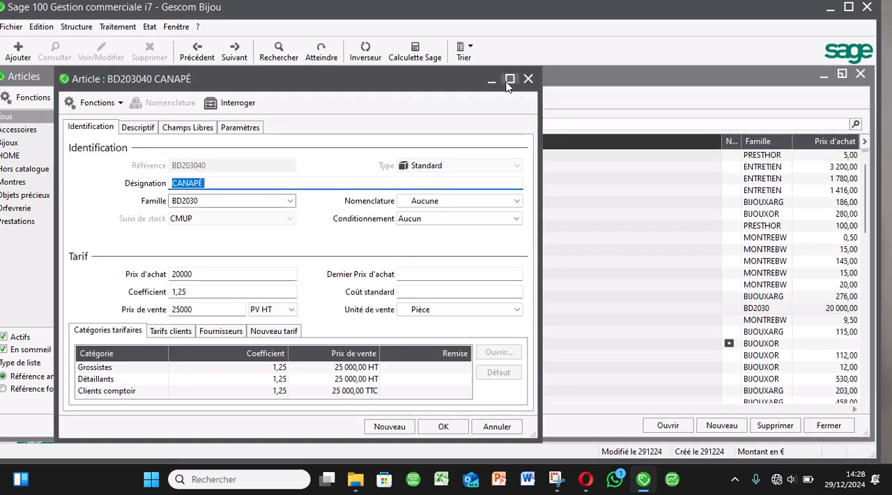
left_click(528, 78)
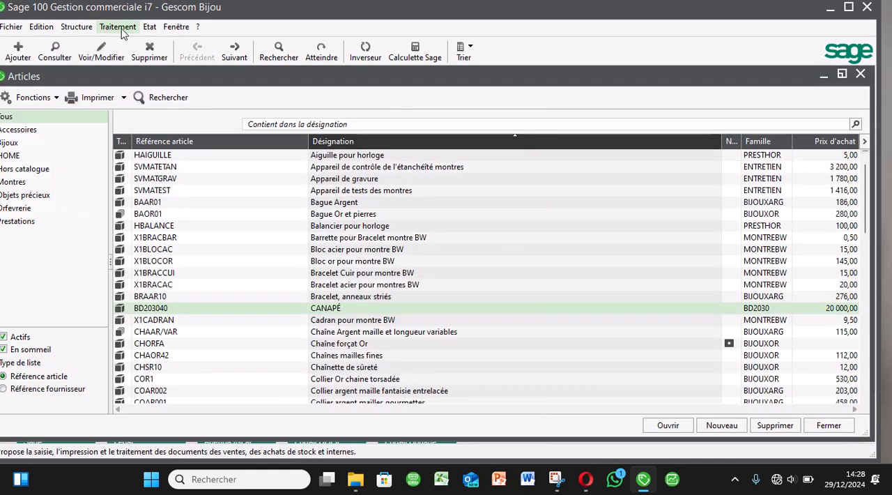
Examine the stock entry movement referenced Inv. au 29/12/24, and close the document, article list and stock movements report windows.
left_click(149, 26)
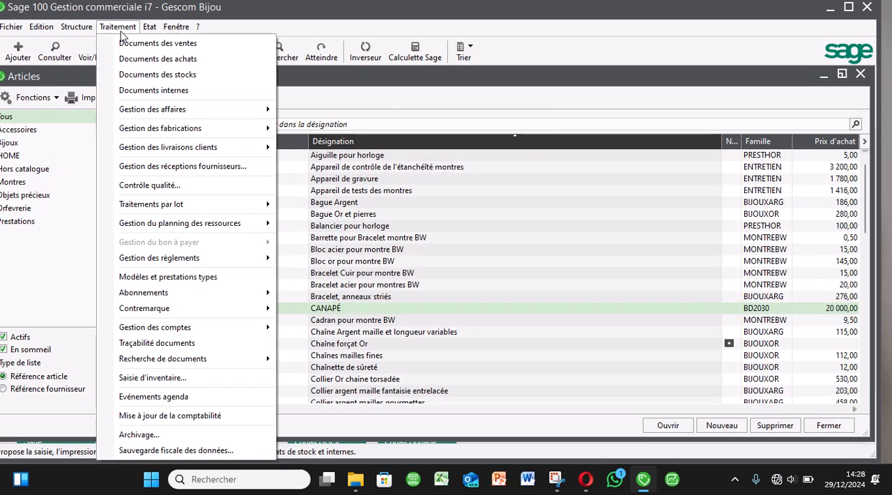
left_click(168, 75)
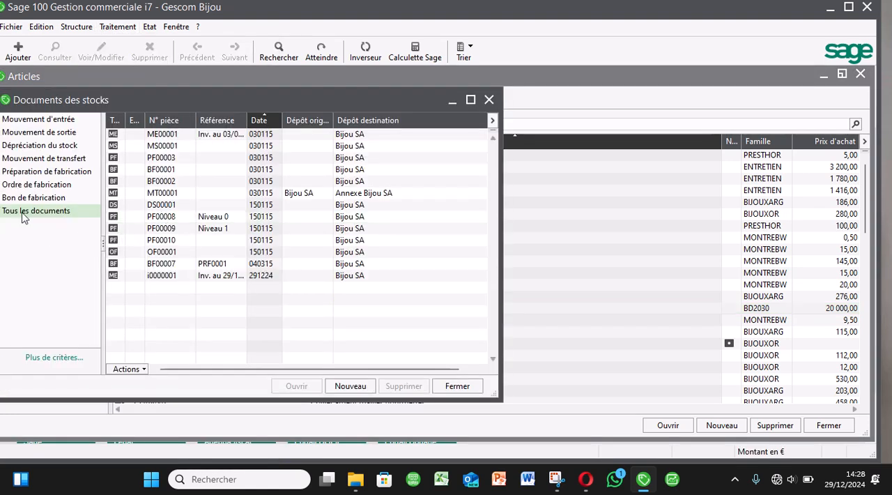
left_click(69, 122)
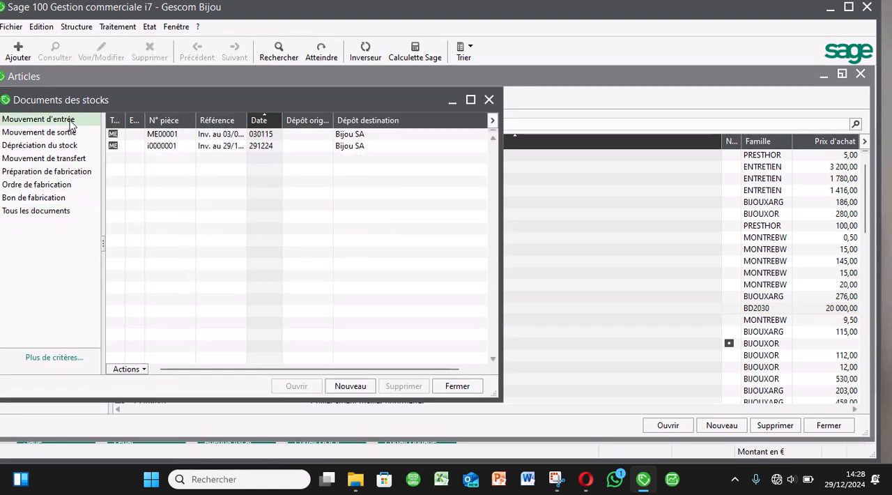
left_click(244, 148)
double_click(245, 149)
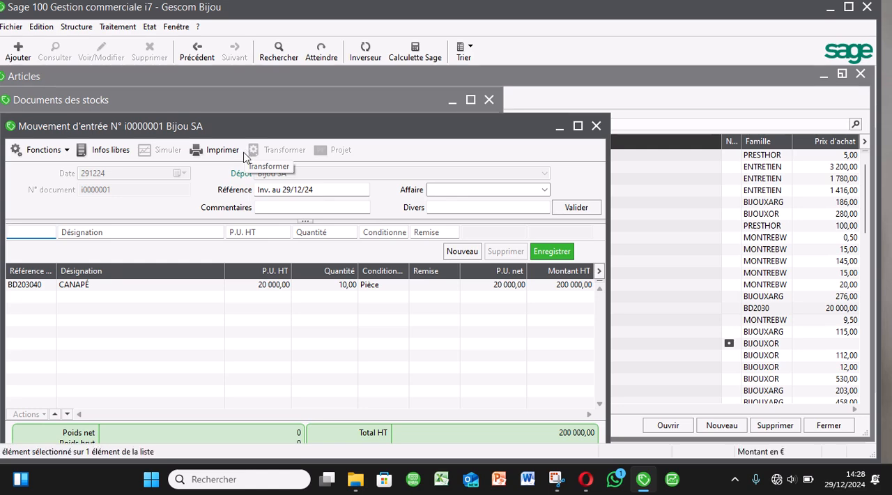
left_click(600, 126)
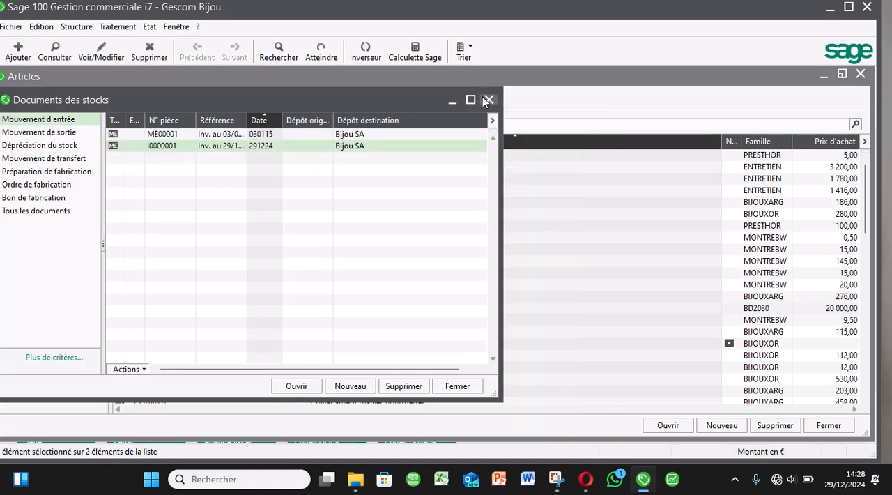
left_click(488, 99)
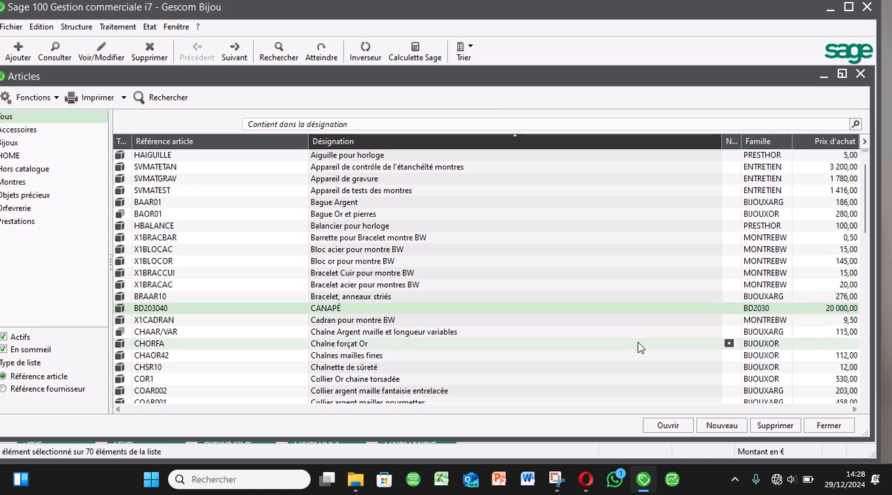
left_click(842, 425)
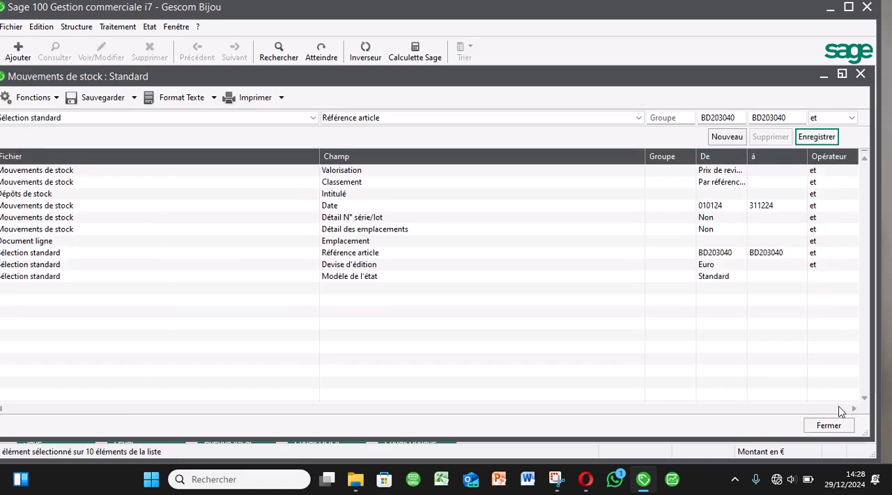
left_click(861, 74)
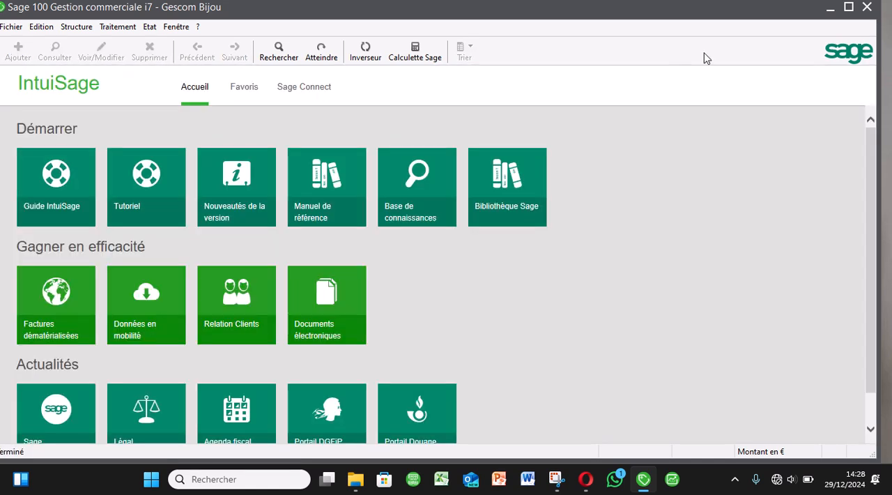